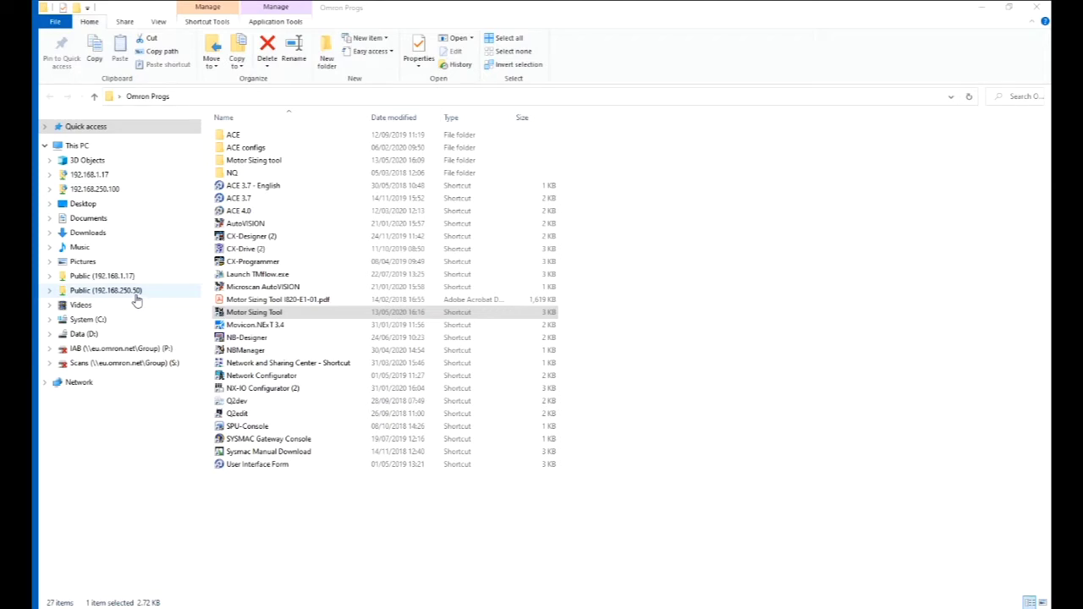
Launch the Motor Sizing Tool from its shortcut in the Omron Progs folder.
left_click(251, 315)
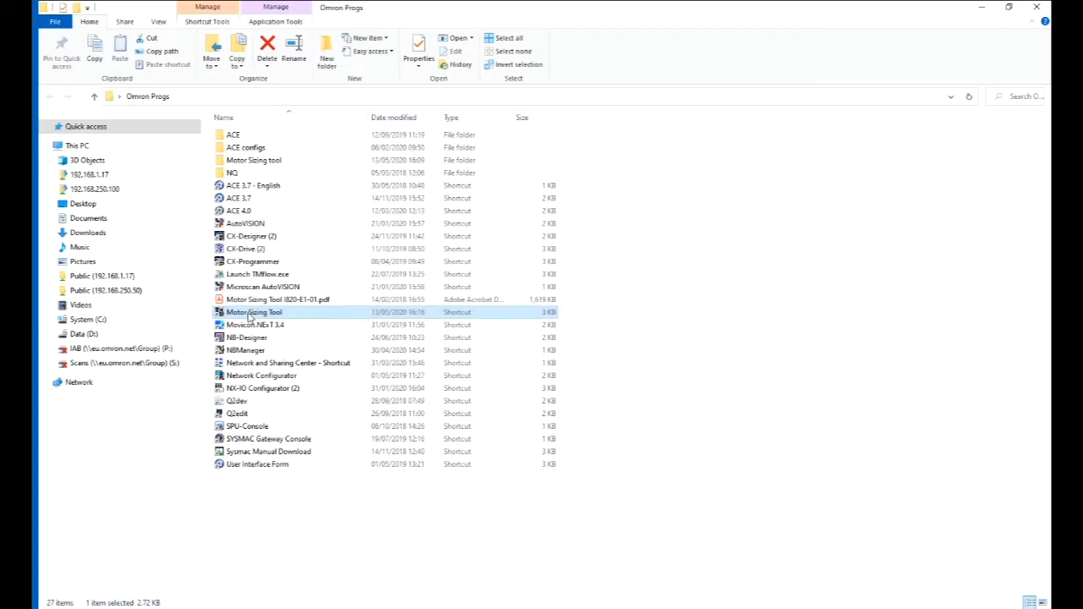
double_click(250, 315)
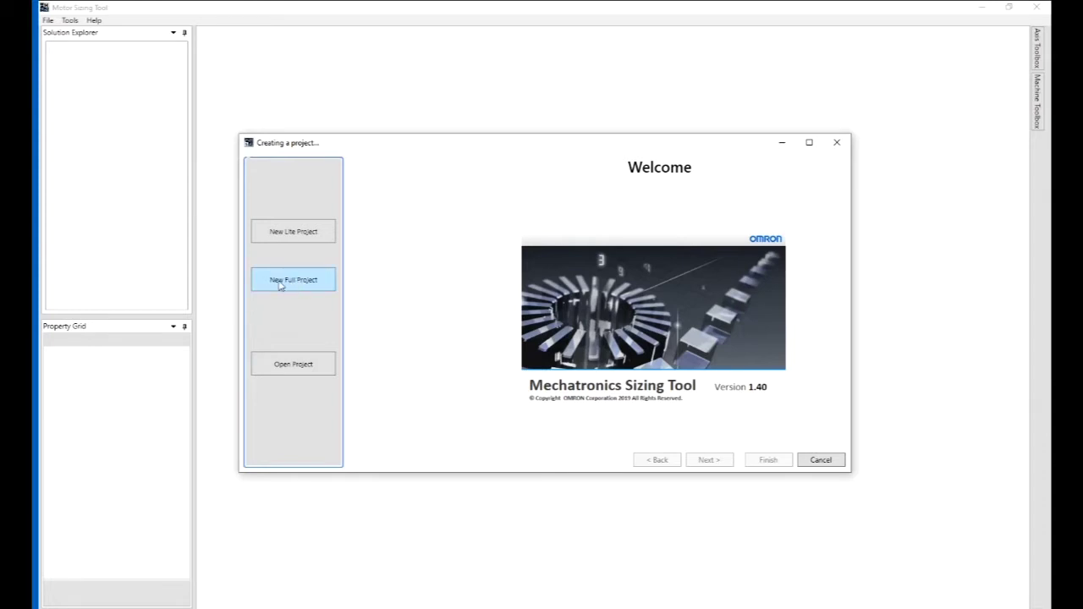
Choose New Full Project in the Creating a project wizard.
left_click(280, 285)
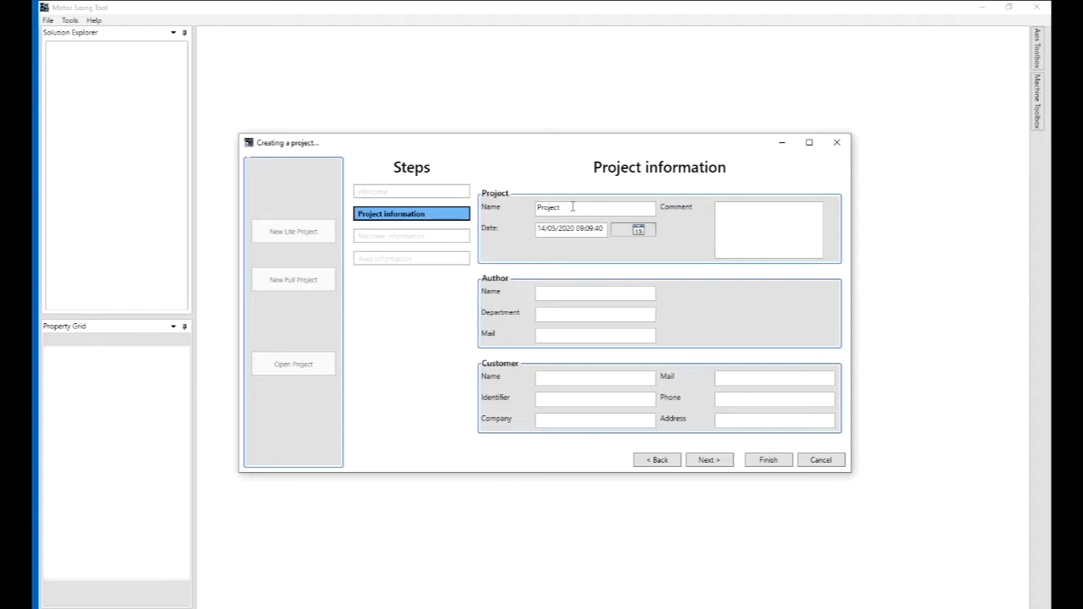
Replace the default project name with 'Filling Machine' and continue to machine information.
left_click_drag(572, 208, 532, 211)
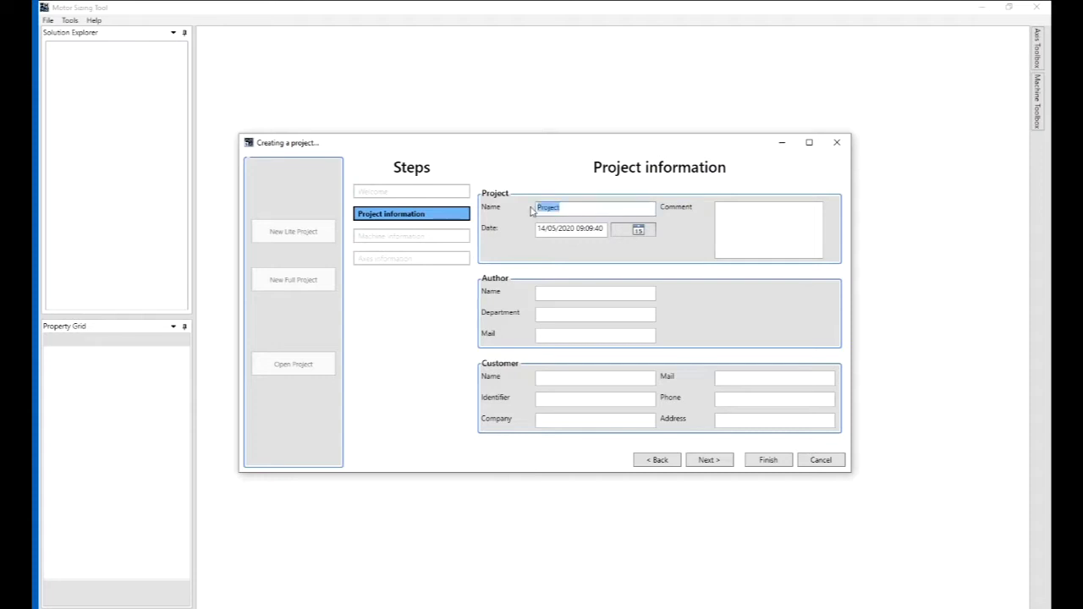
key("BackSpace")
type("Filling Machine")
left_click(712, 462)
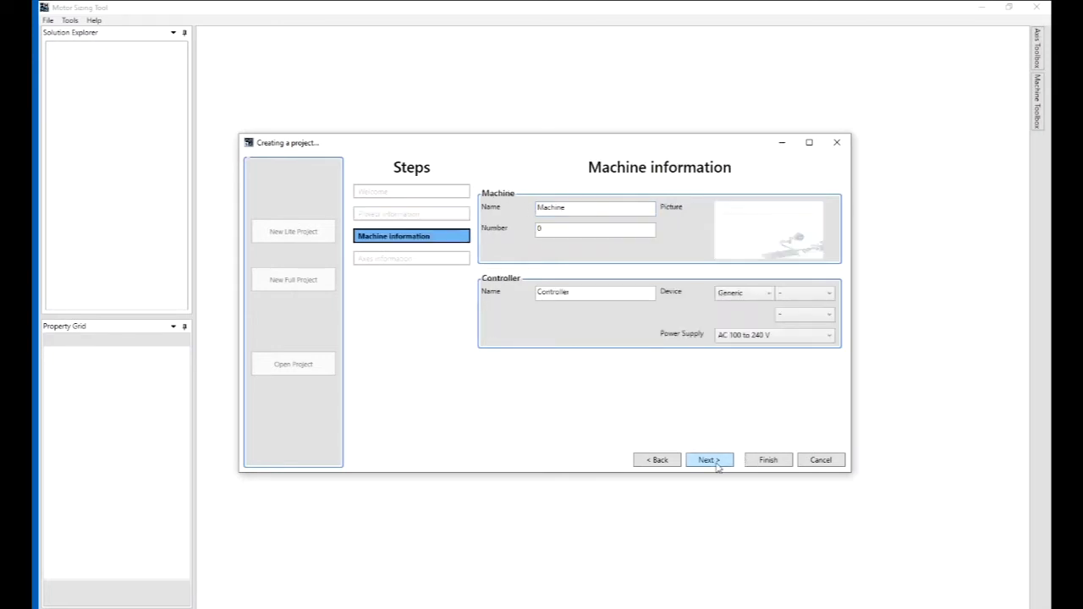
Set the machine picture to turntableRender_540x460.png.
left_click(752, 233)
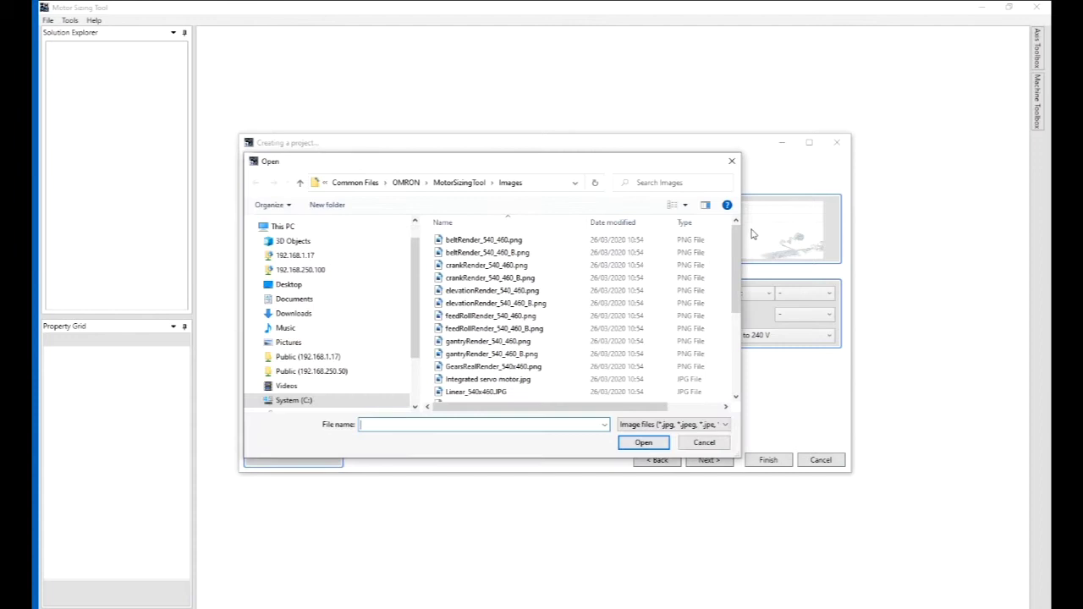
left_click_drag(732, 270, 744, 358)
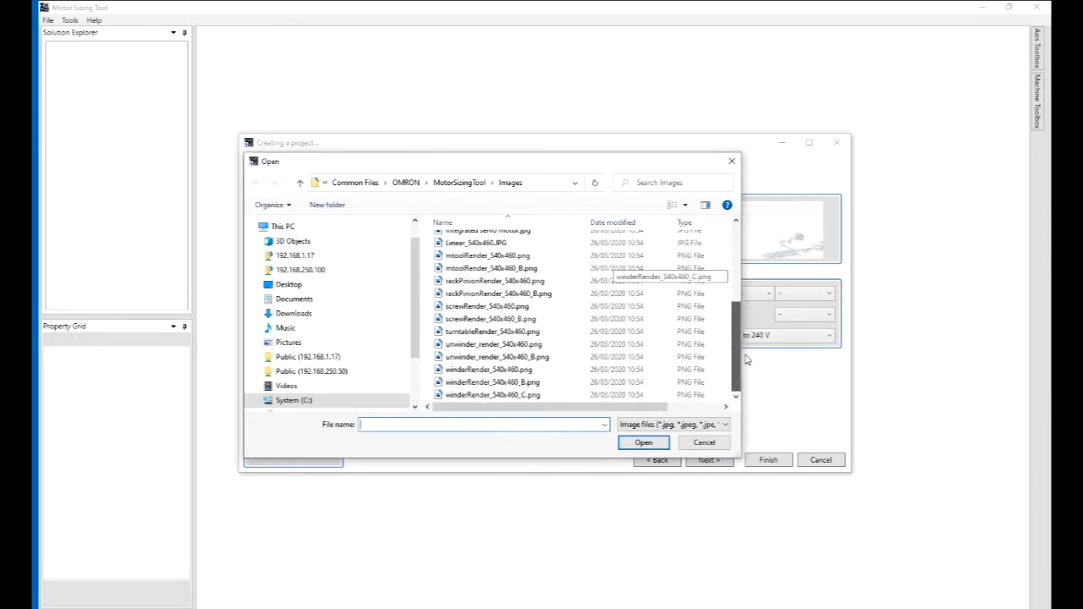
left_click(496, 333)
left_click(639, 445)
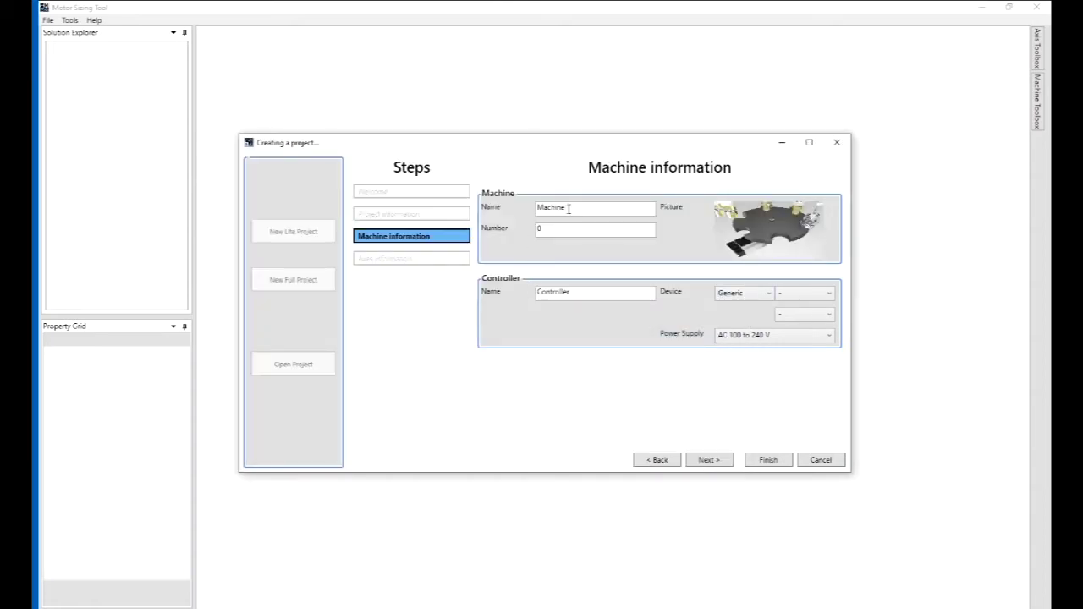
Rename the machine to TurnTable and keep Generic as the controller device.
left_click_drag(587, 208, 519, 212)
type("Tur")
key("BackSpace")
key("BackSpace")
type("urntable")
left_click(768, 294)
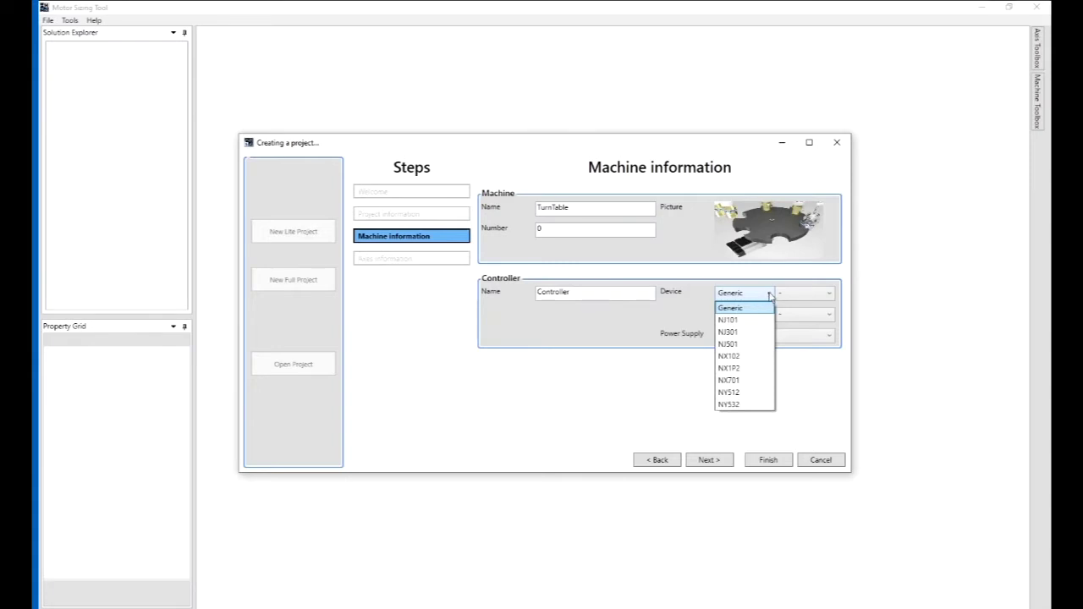
left_click(769, 294)
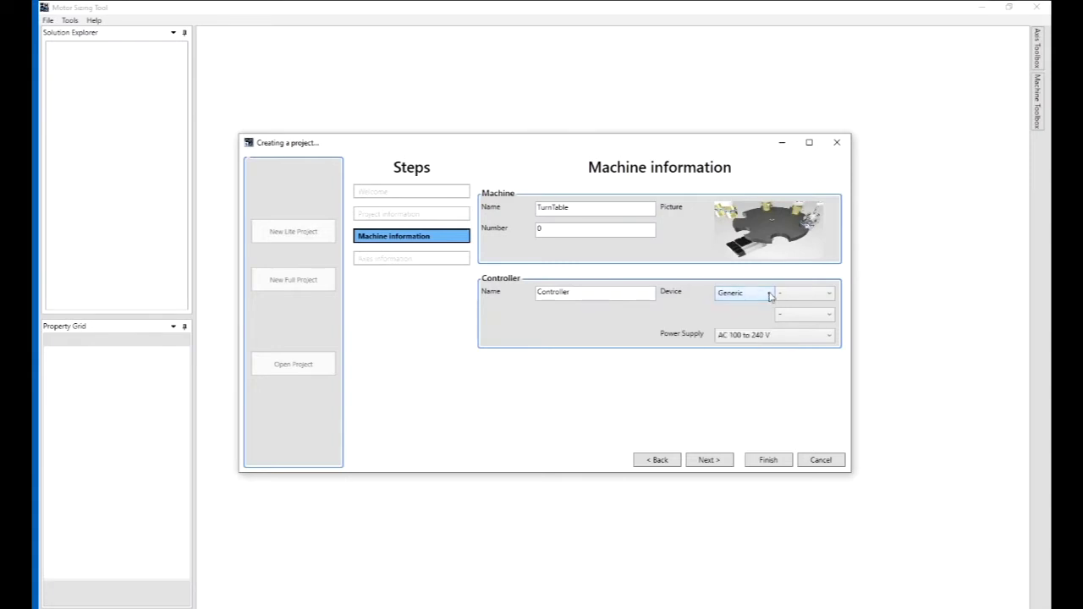
Keep Axis000 as a Generic rotary axis and finish the project wizard.
left_click(716, 460)
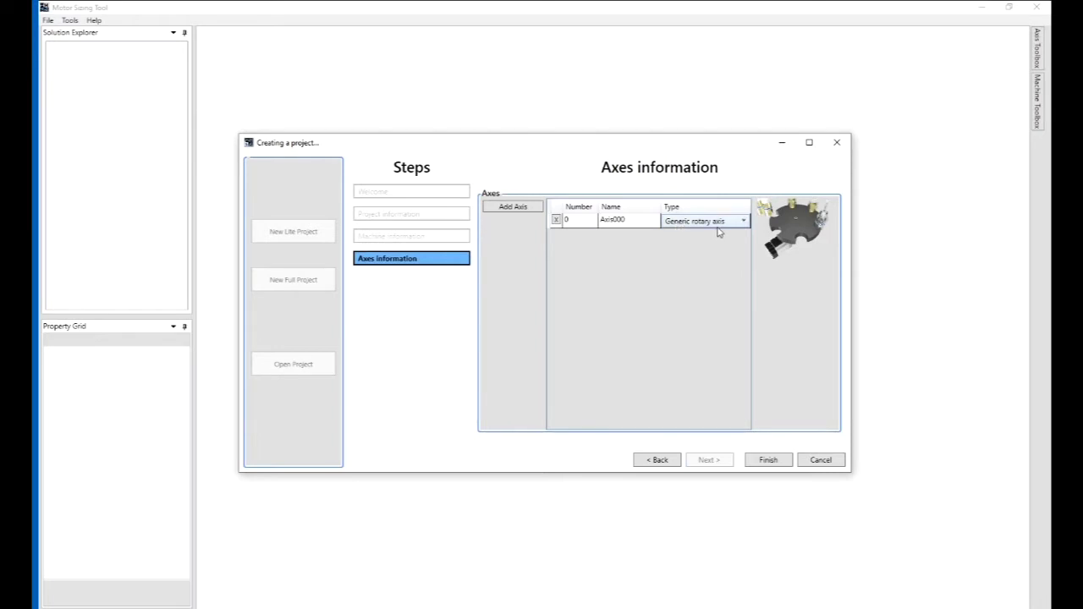
left_click(744, 221)
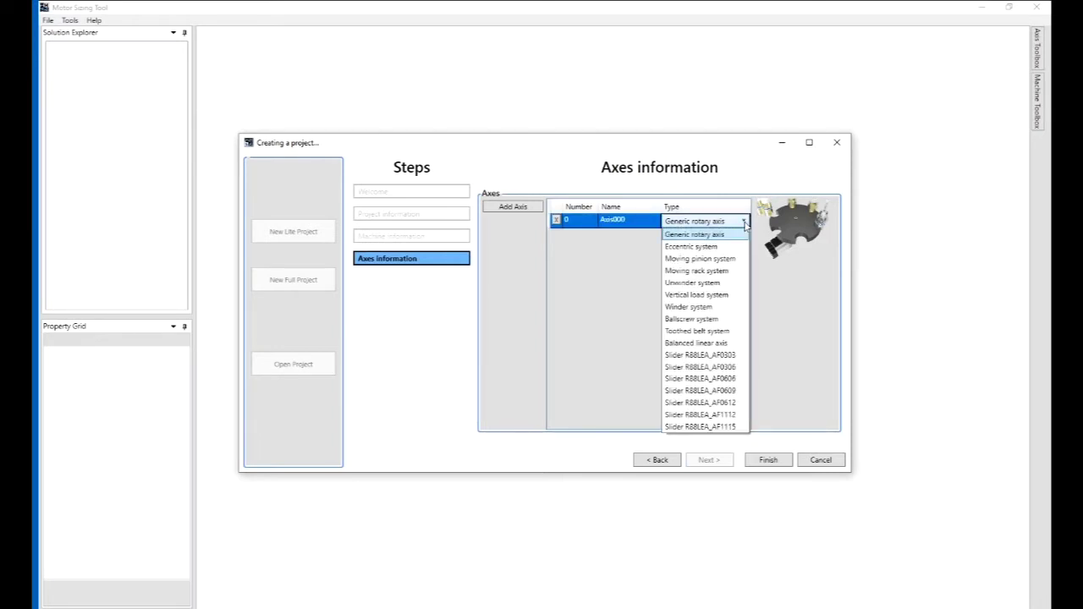
left_click(743, 221)
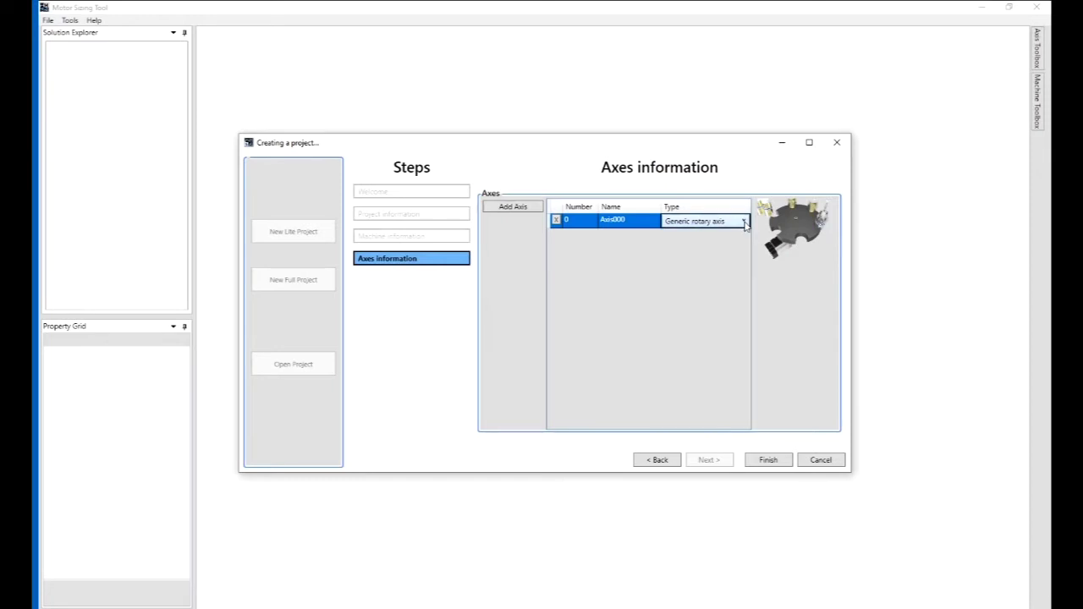
left_click(768, 460)
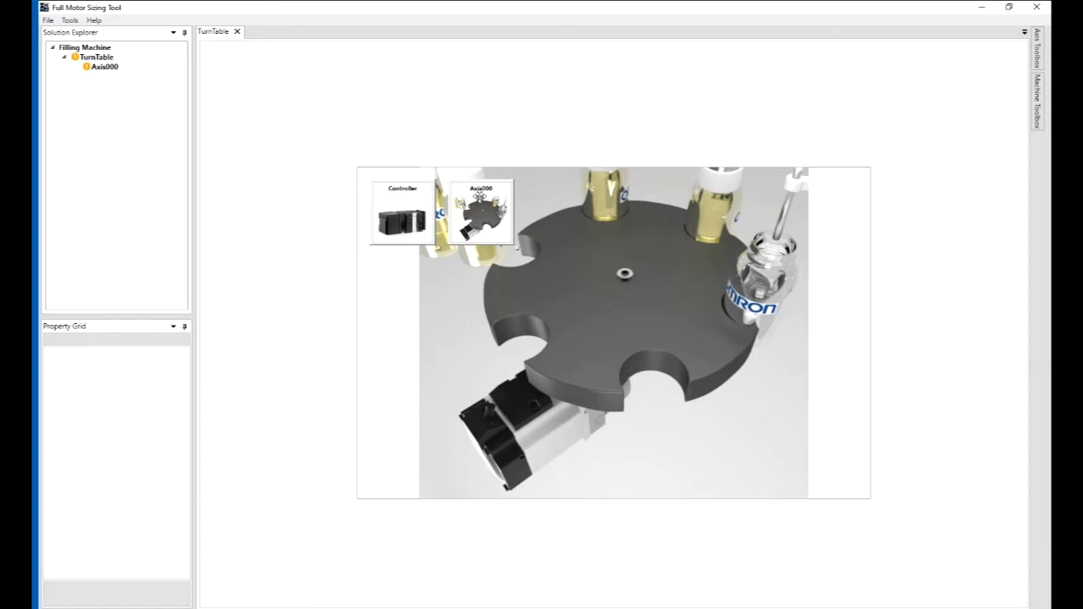
Select the Axis000 thumbnail to show its number and motor status in the Property Grid.
left_click(481, 213)
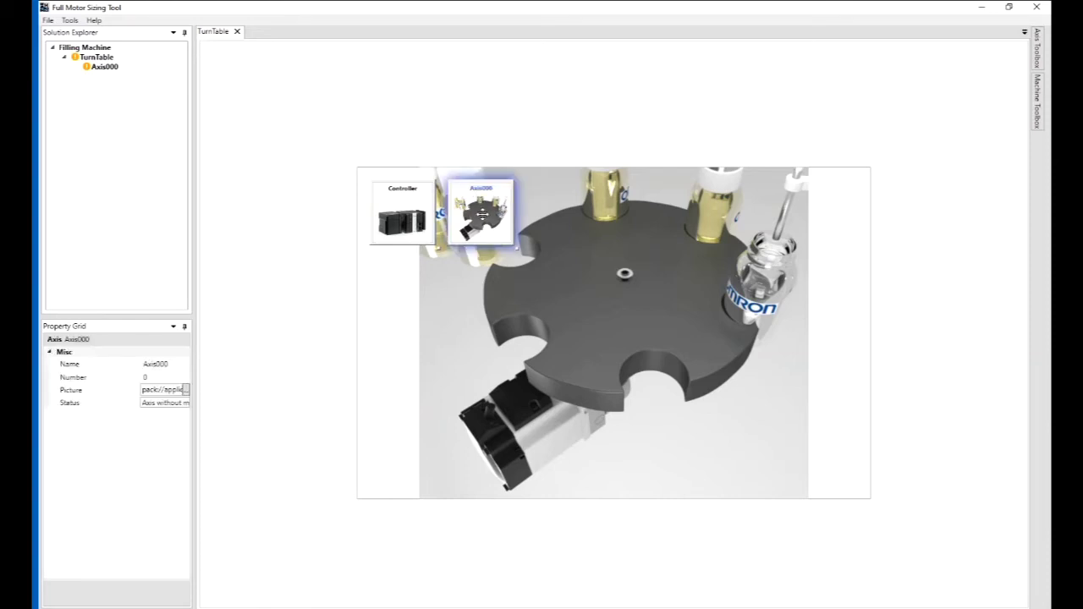
Open Axis000's sizing view and zoom the drive diagram to 200%.
double_click(482, 213)
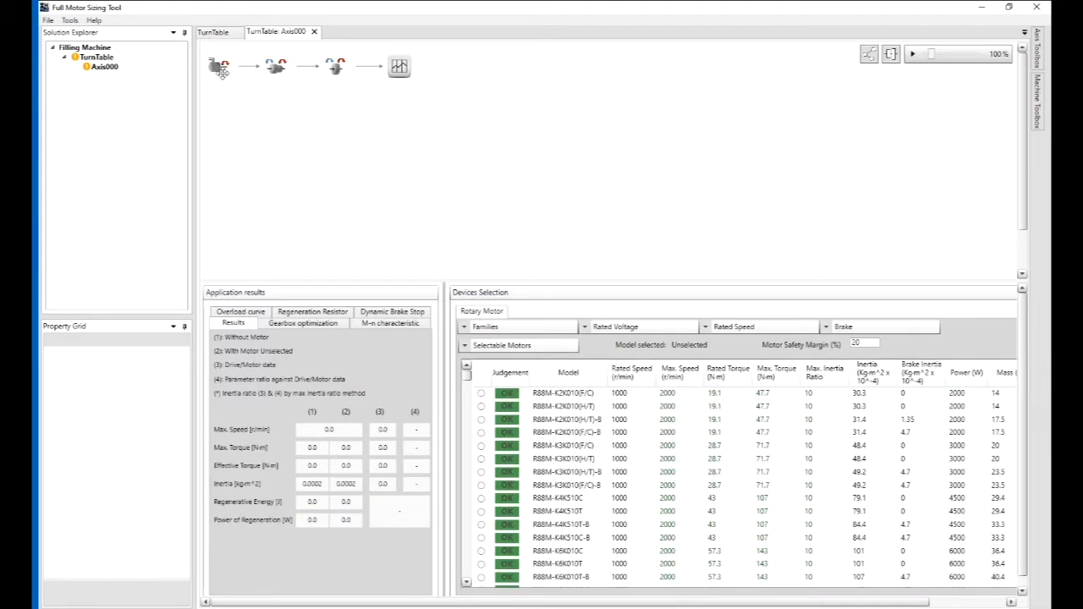
left_click(217, 70)
left_click_drag(932, 57, 943, 55)
left_click_drag(1021, 173, 1023, 123)
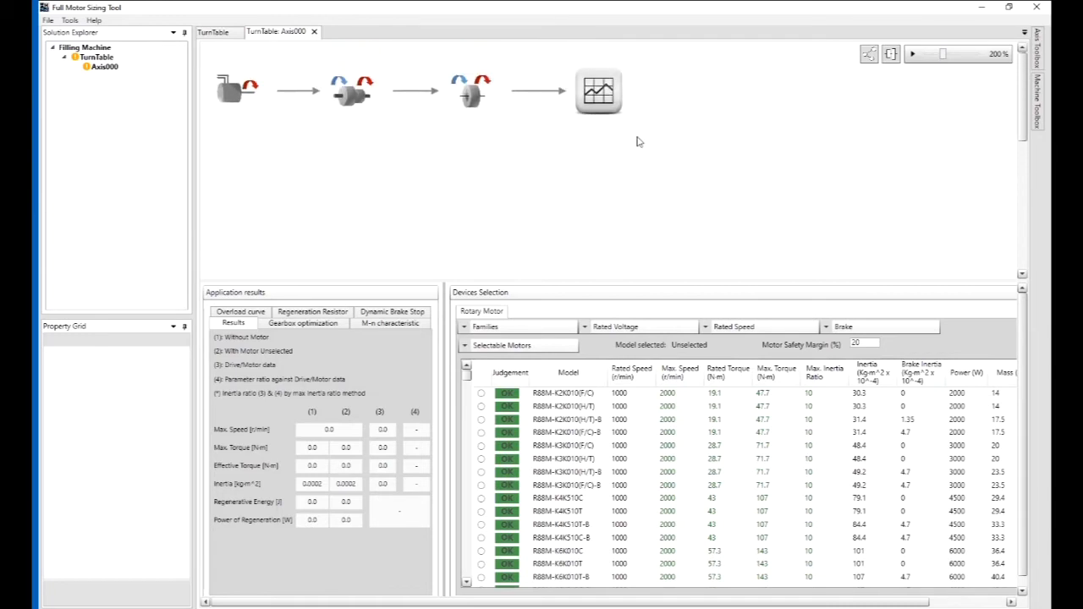
Inspect the properties of the rotary motor, gear reducer and next drive element.
left_click(227, 90)
left_click(229, 90)
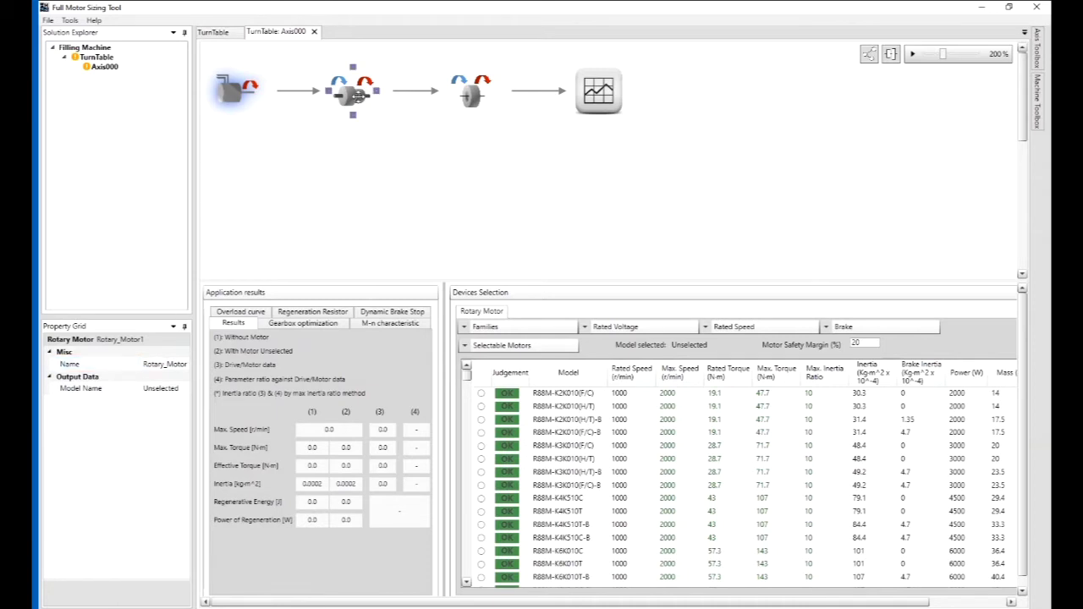
left_click(354, 95)
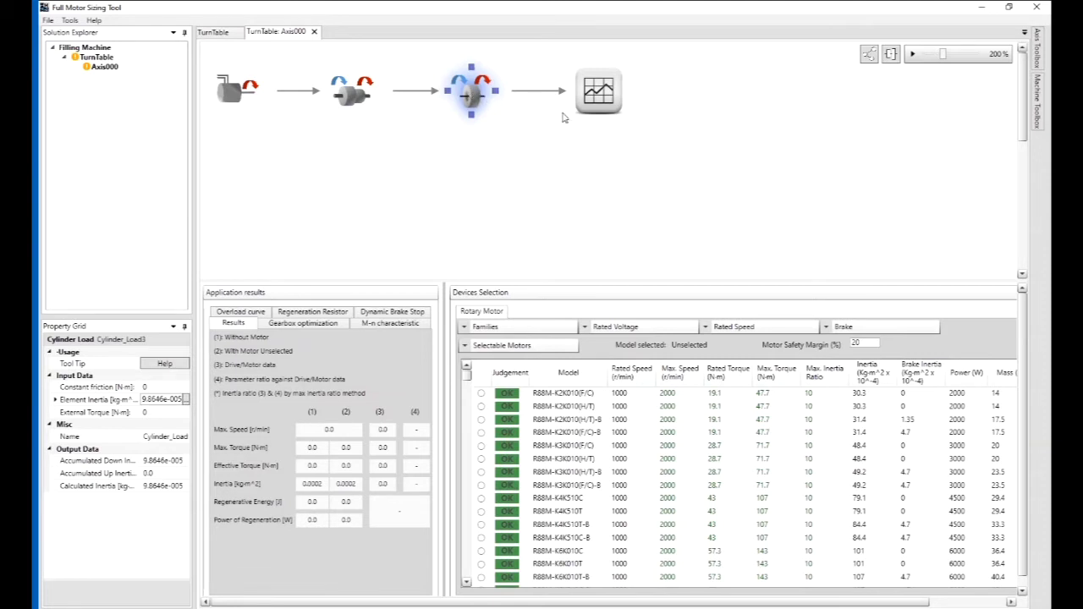
left_click(601, 91)
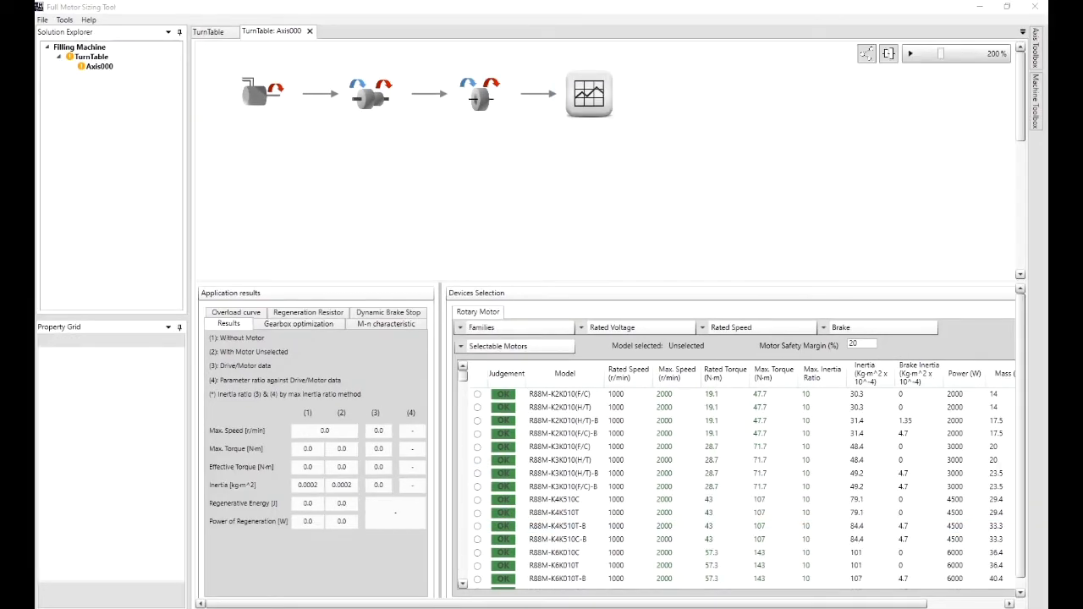
Delete the existing Cylinder Load from Axis000's drive diagram.
left_click(480, 97)
left_click(481, 97)
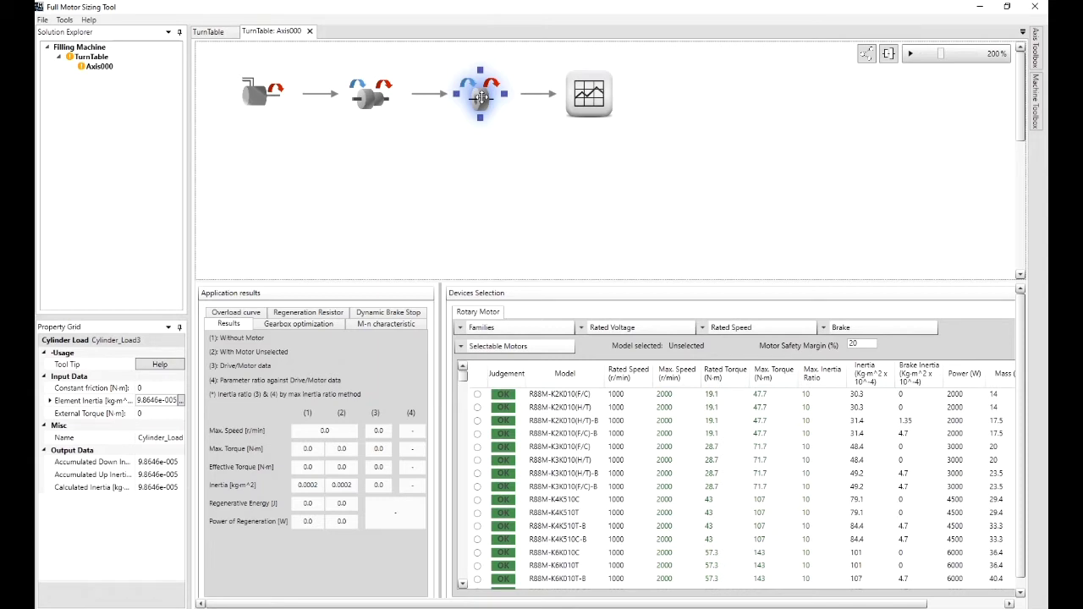
key("Delete")
Add a new Cylinder Load, connect gearbox to load to profile, and auto-align the diagram.
left_click(1037, 50)
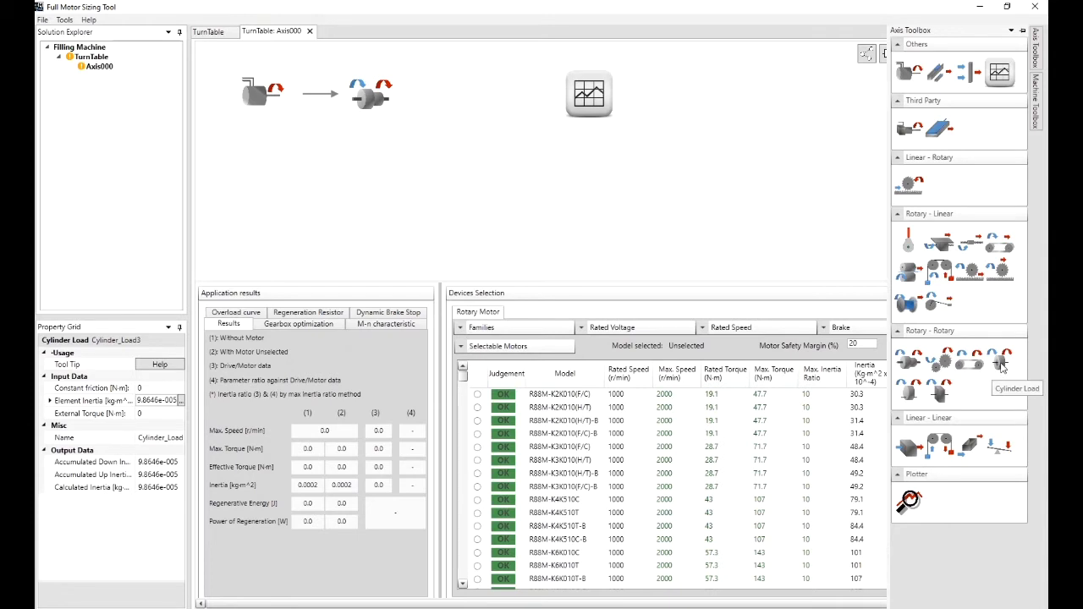
left_click_drag(1003, 364, 469, 87)
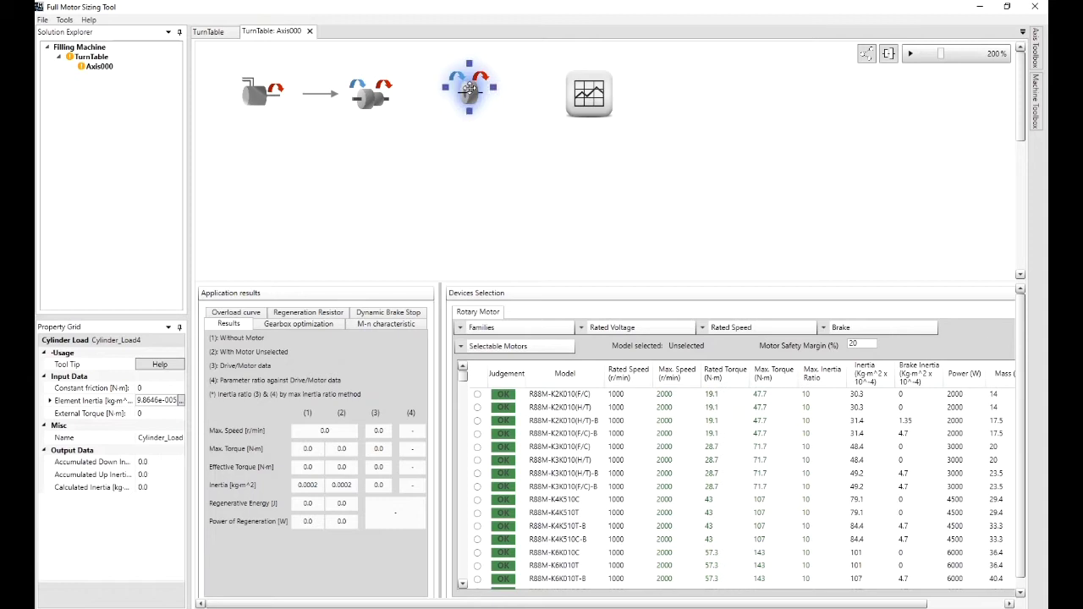
left_click(382, 94)
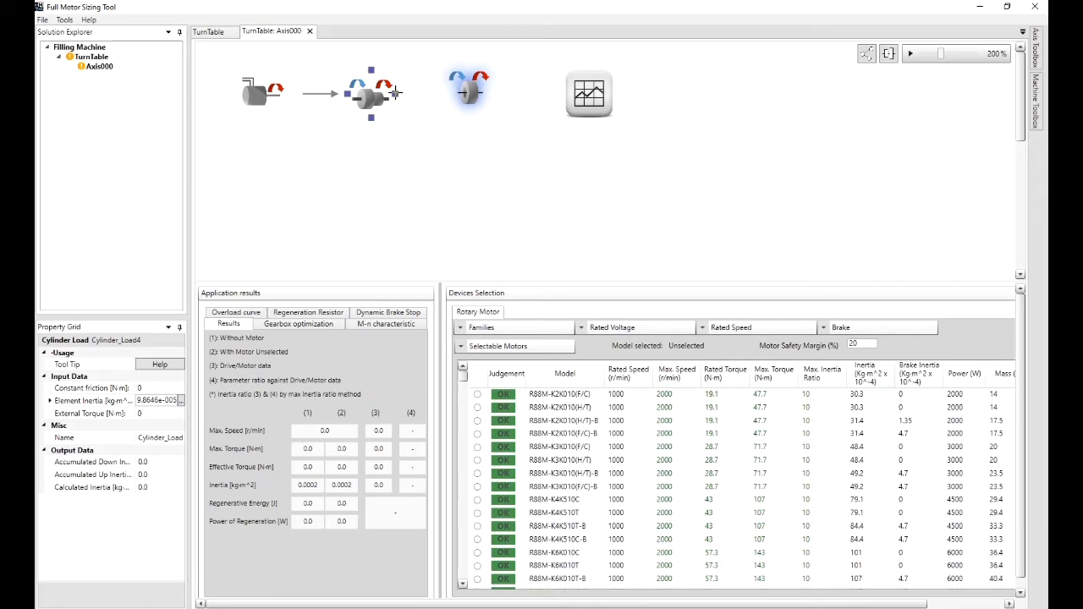
left_click_drag(394, 93, 446, 87)
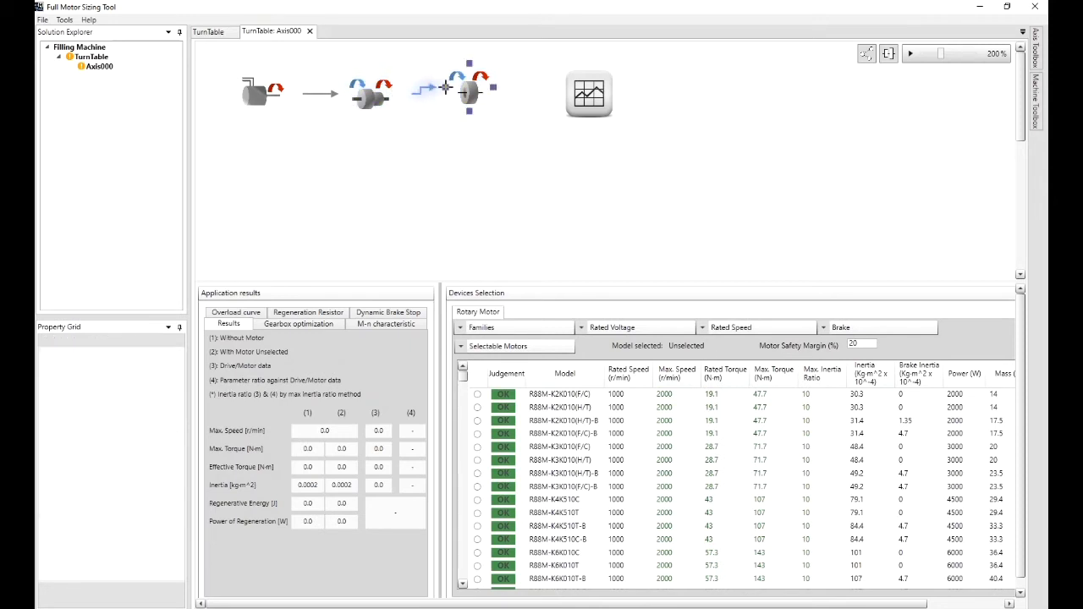
left_click_drag(493, 87, 566, 94)
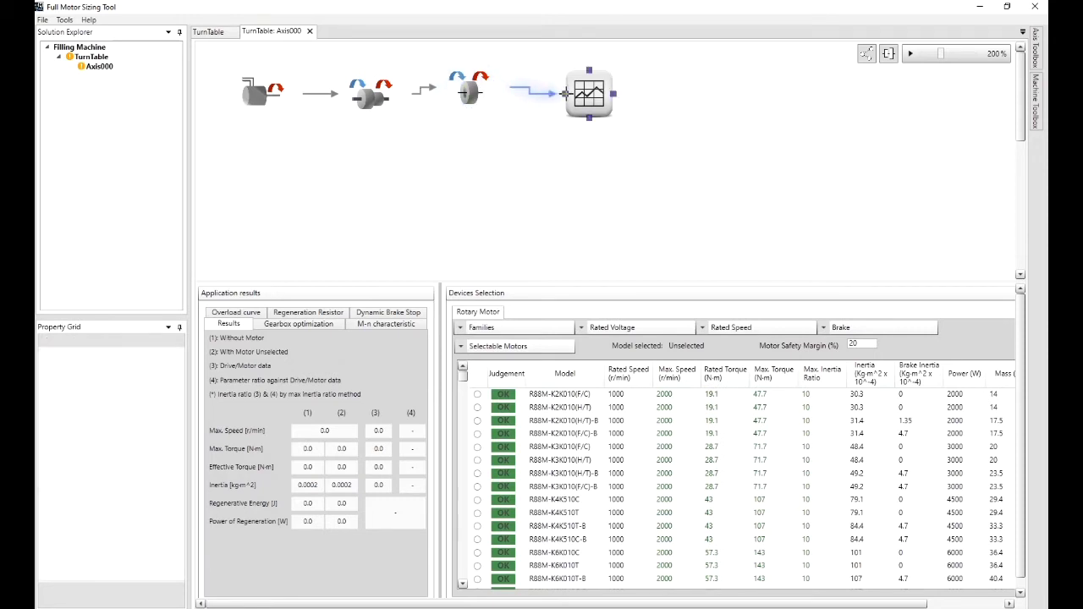
left_click(888, 54)
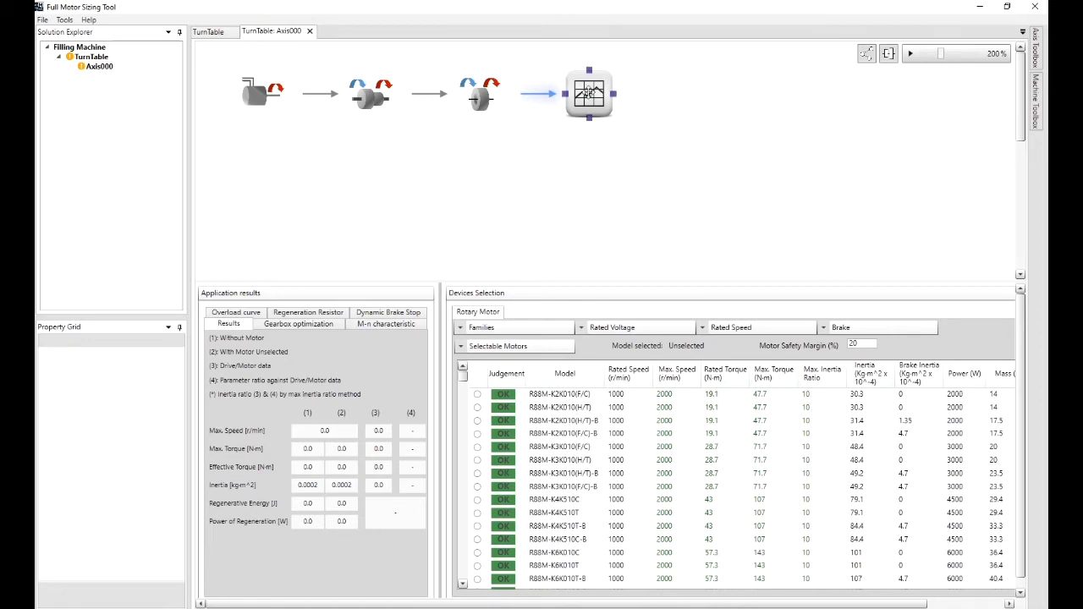
In the Profile Editor, add a trapezoidal move with 60° increment and 1 s dwell.
double_click(589, 91)
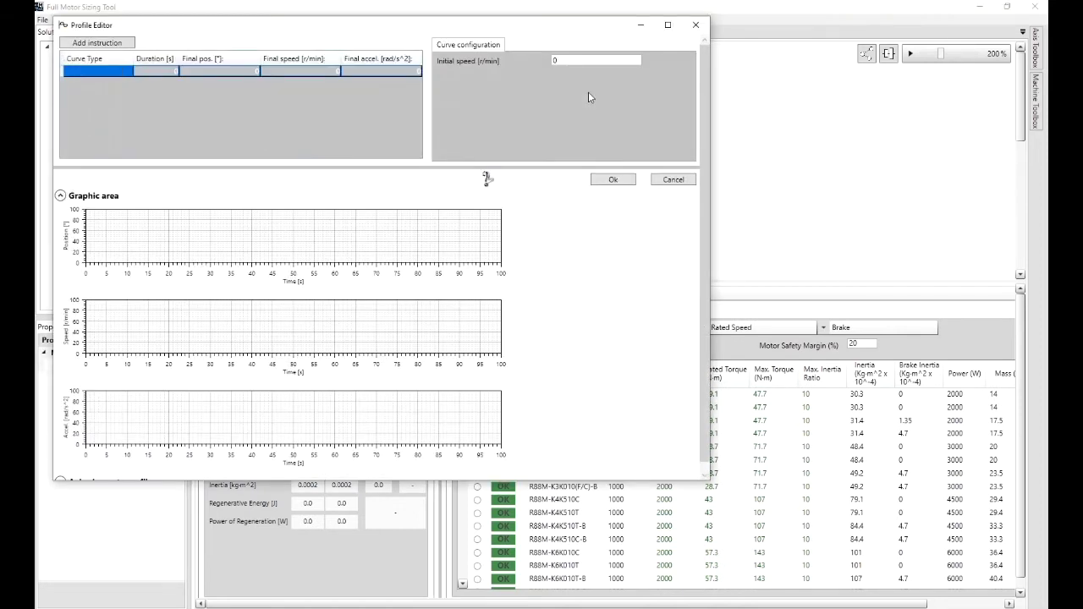
left_click_drag(369, 25, 503, 36)
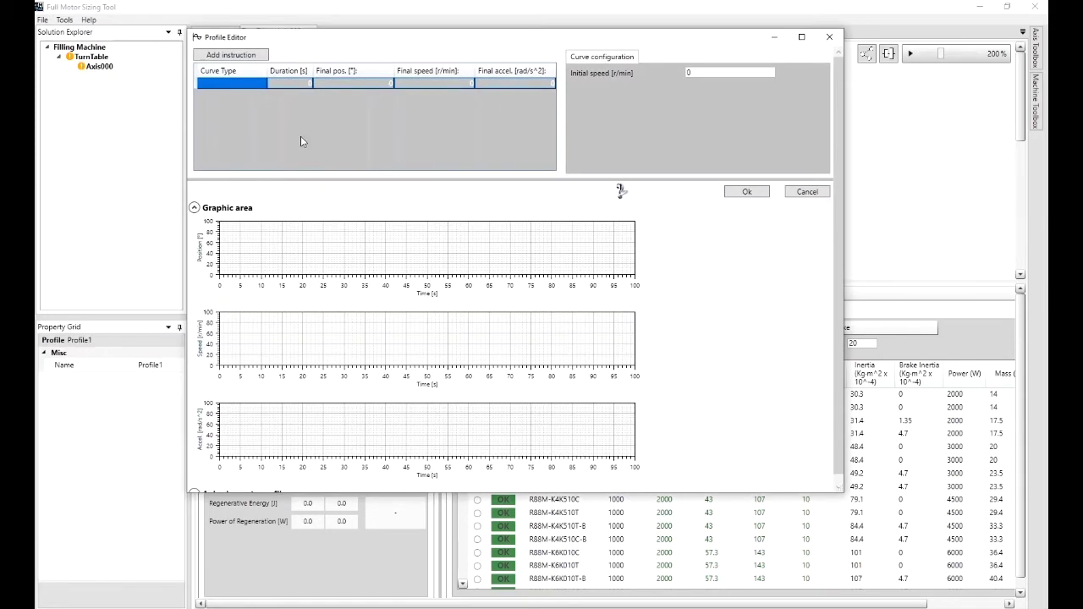
left_click(246, 56)
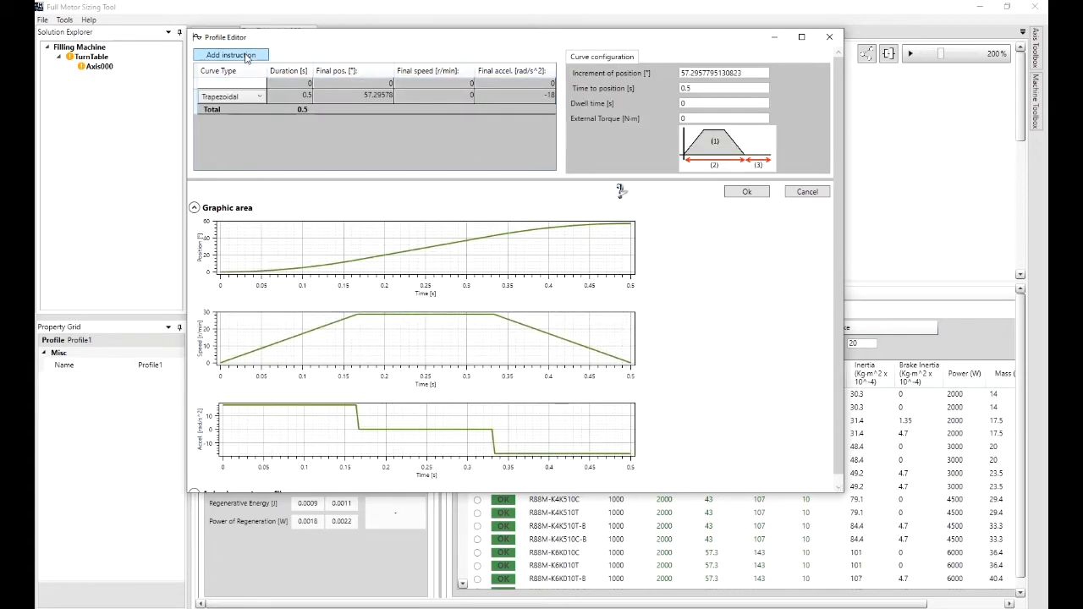
left_click(260, 98)
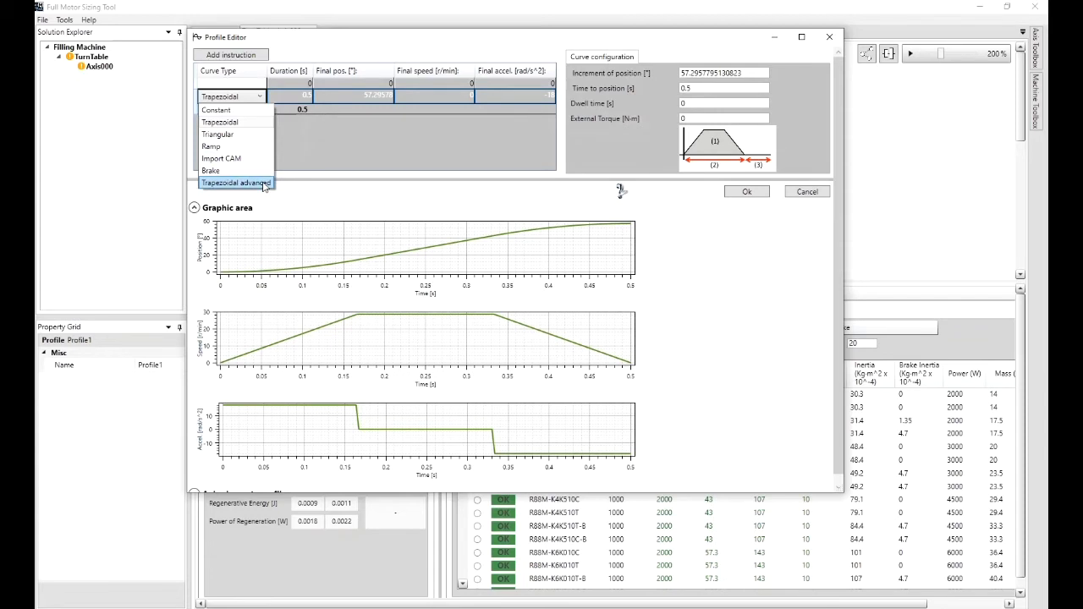
left_click(240, 125)
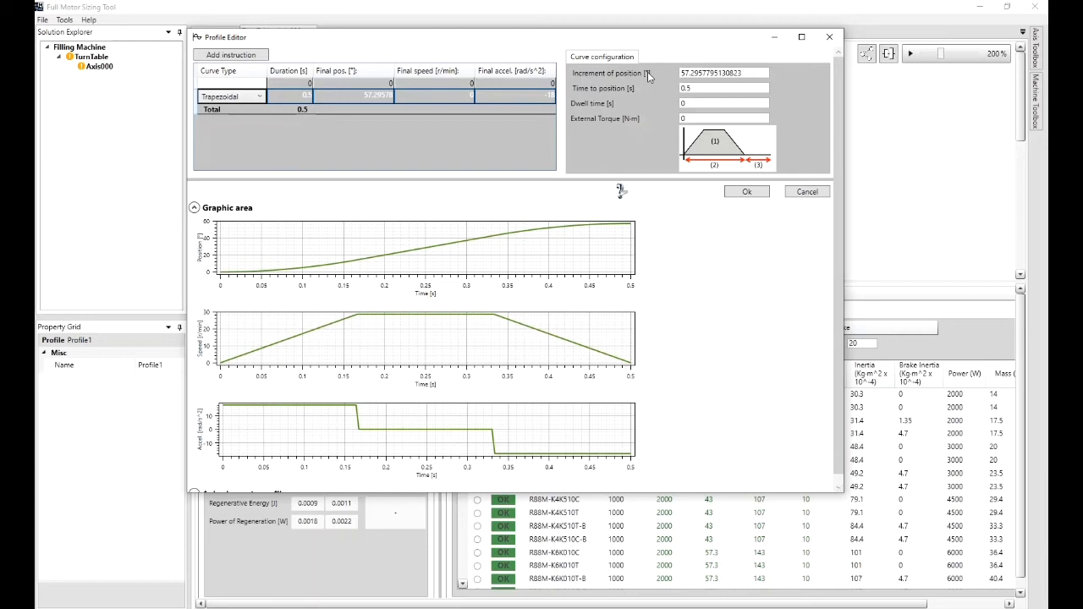
left_click_drag(757, 74, 678, 75)
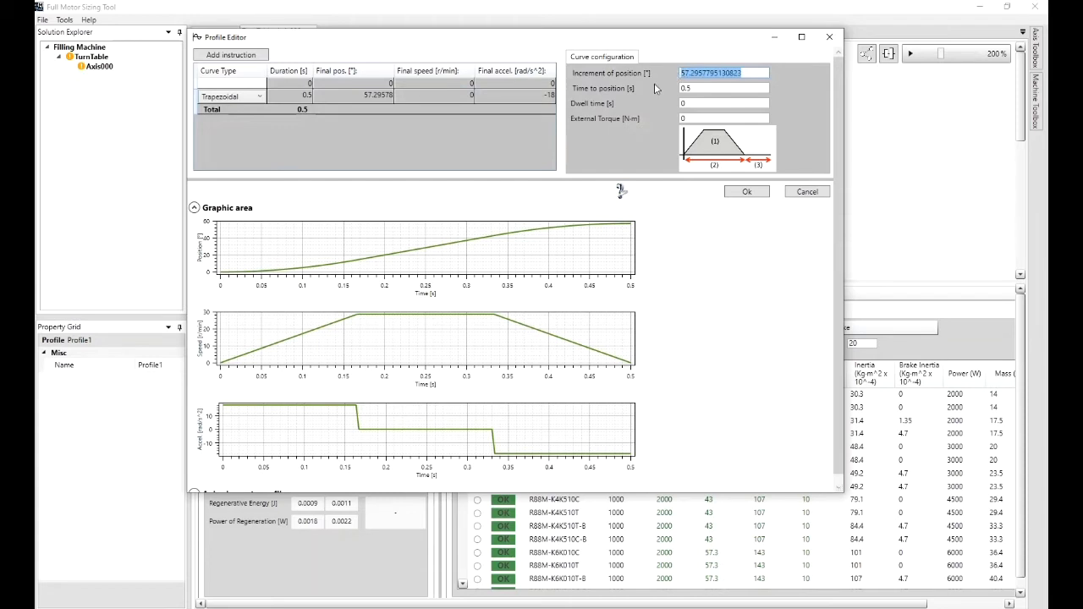
type("60")
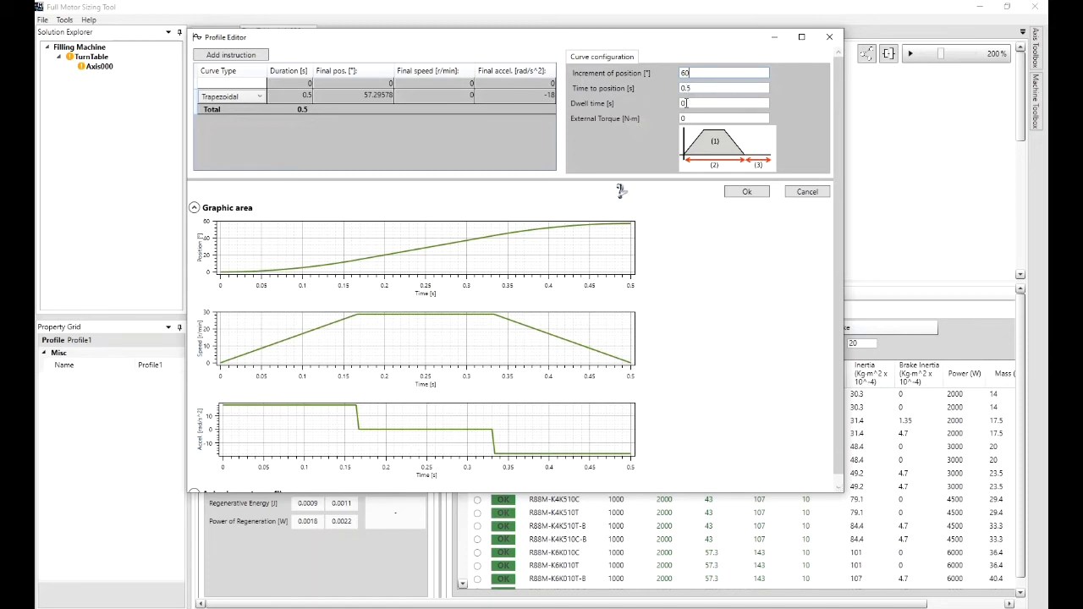
left_click(686, 105)
type("1")
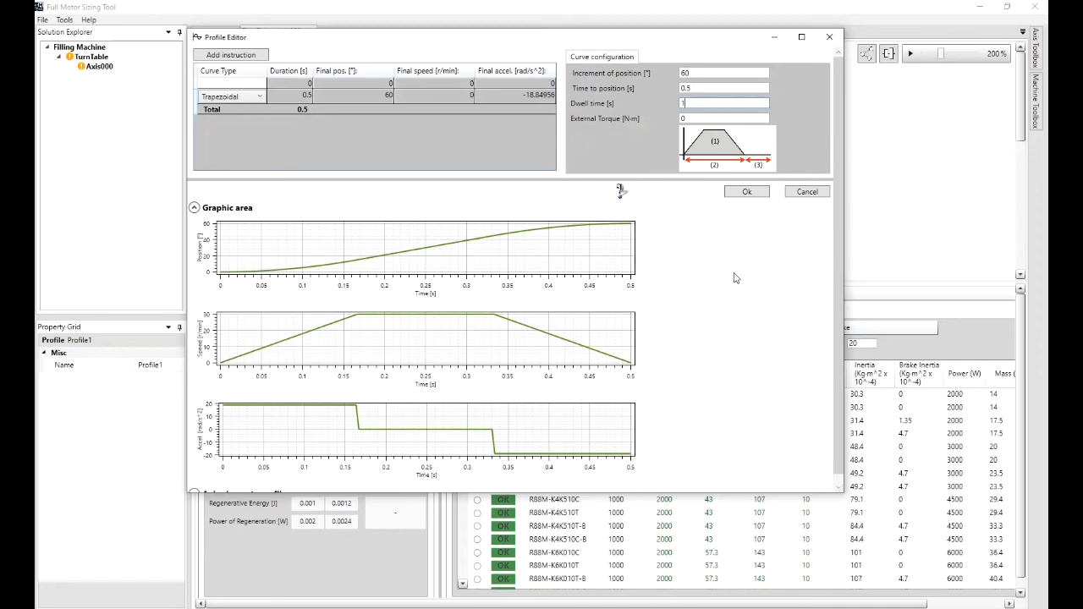
left_click(759, 192)
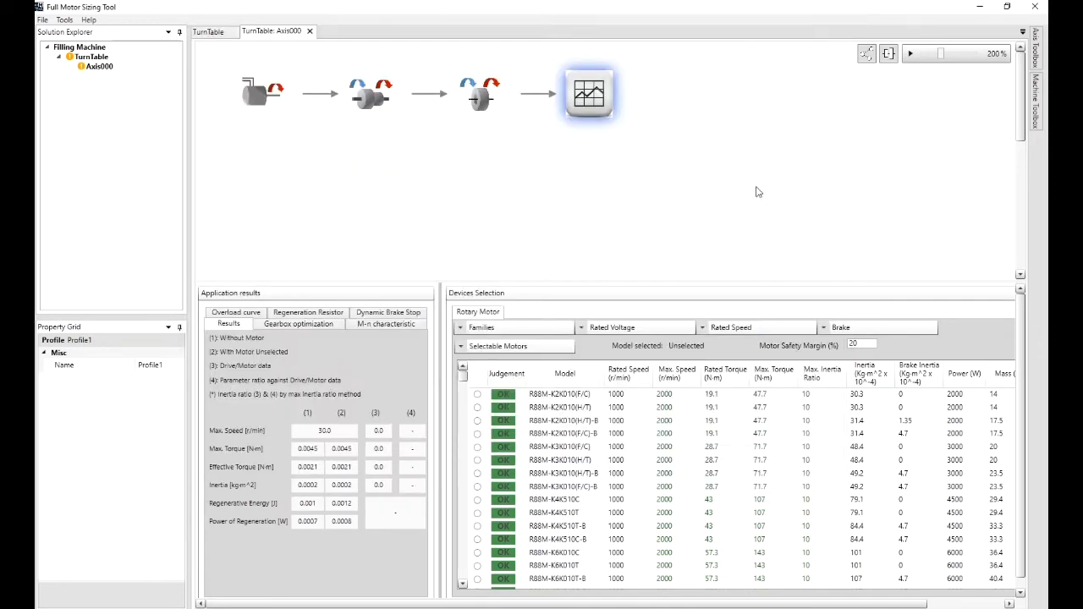
double_click(579, 91)
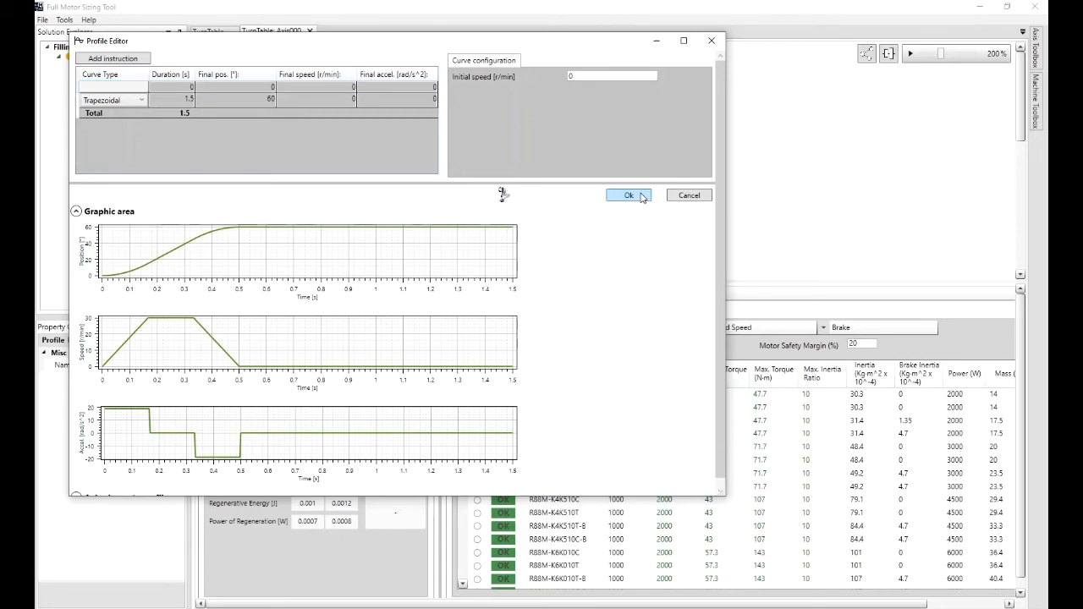
left_click(640, 197)
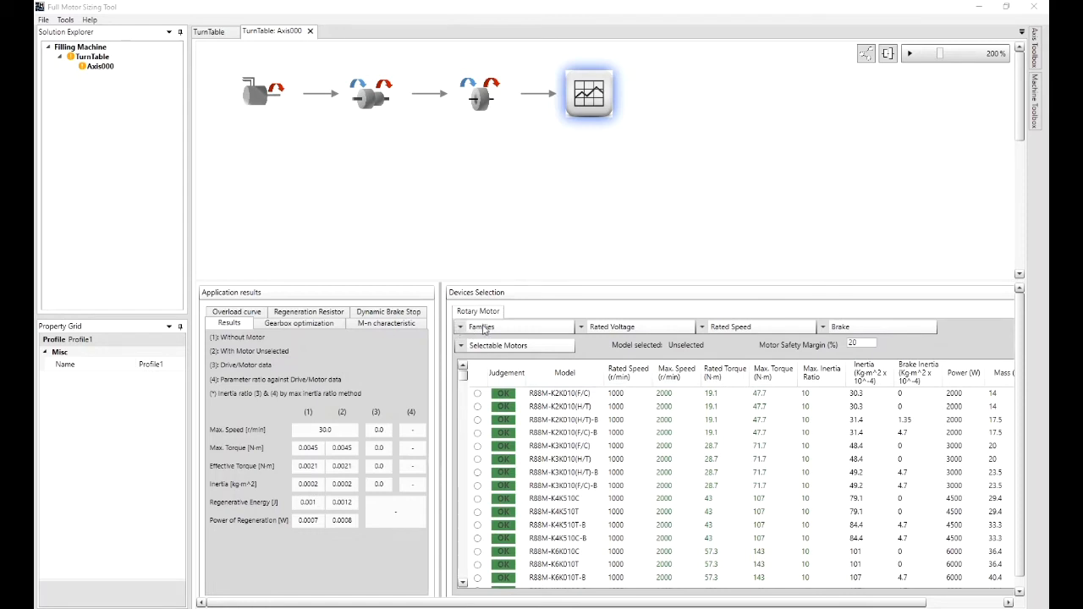
Filter the candidate motor families to 1S-series only.
left_click(461, 328)
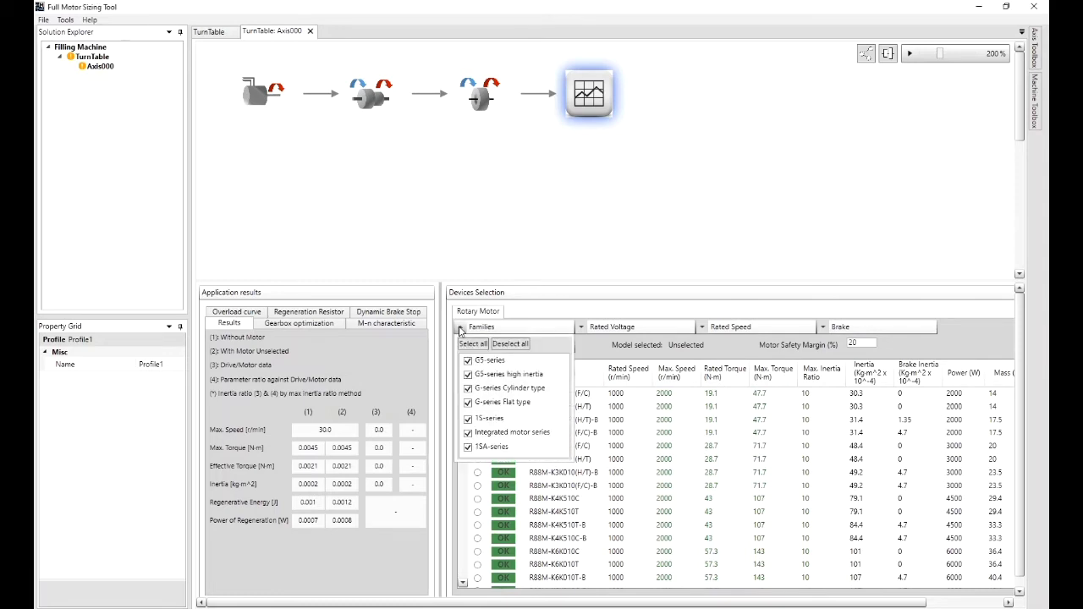
left_click(515, 344)
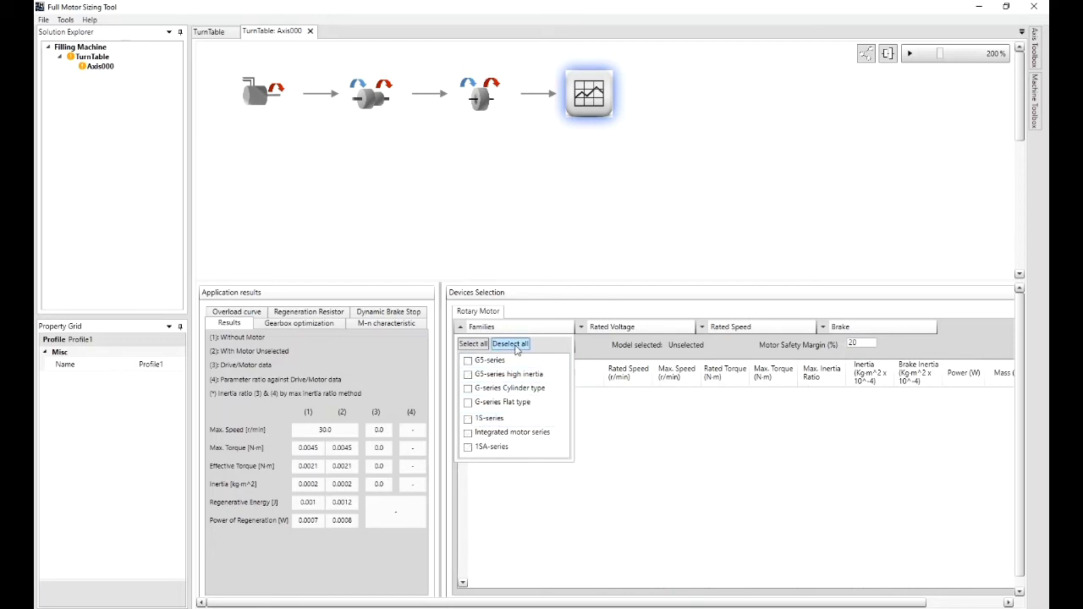
left_click(469, 418)
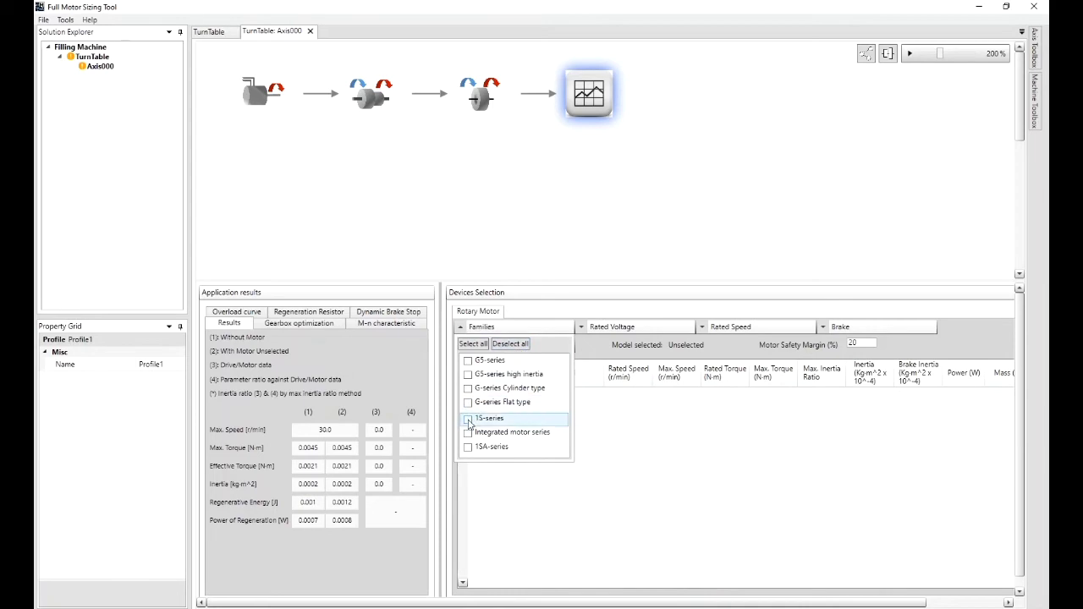
left_click(542, 329)
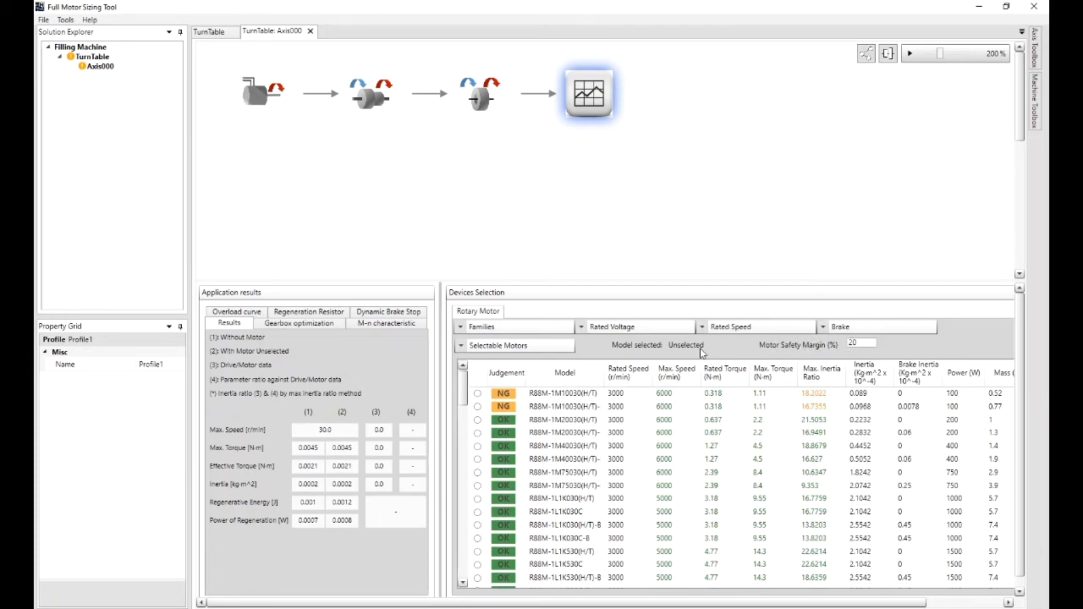
left_click(862, 343)
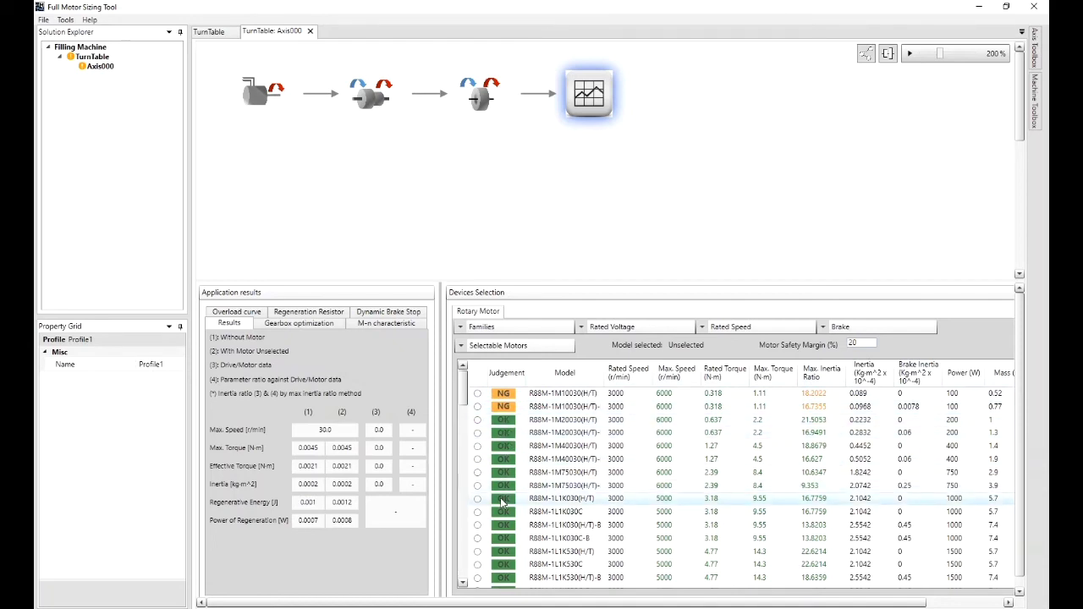
Choose the R88M-1M20030T-S2 motor and view the cylinder load's position plots.
left_click(477, 421)
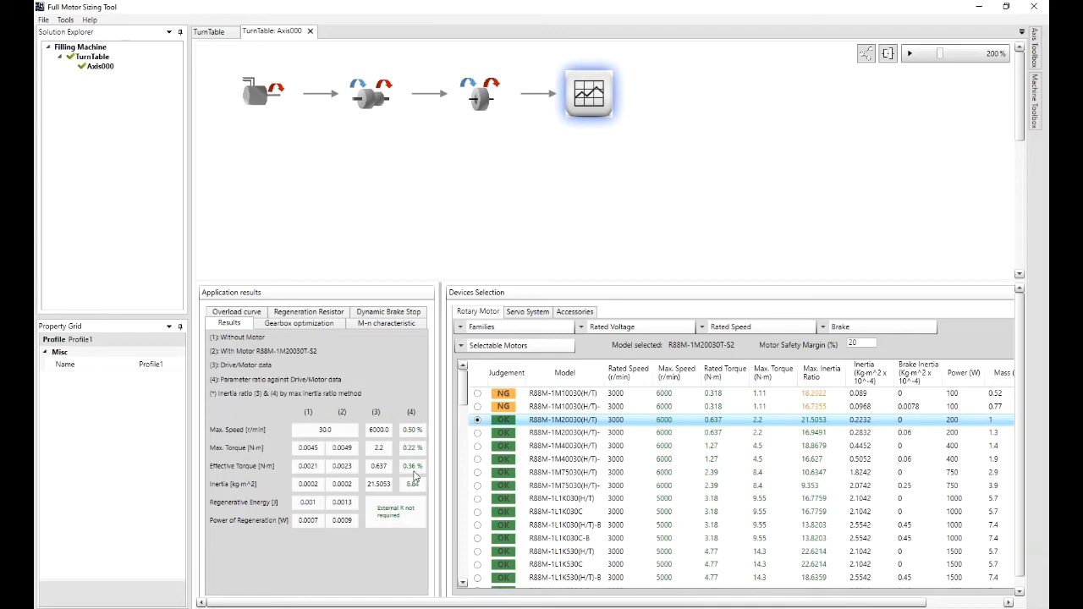
left_click(482, 102)
Open the cylinder load's Inertia Calculator, showing a 40 mm × 50 mm steel cylinder.
double_click(480, 99)
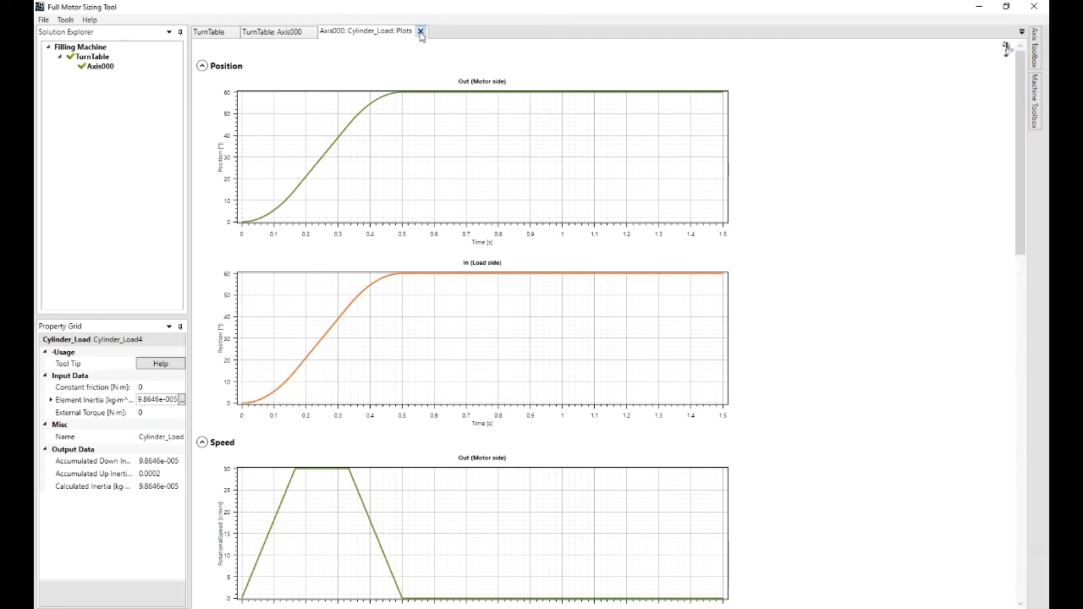
left_click(420, 31)
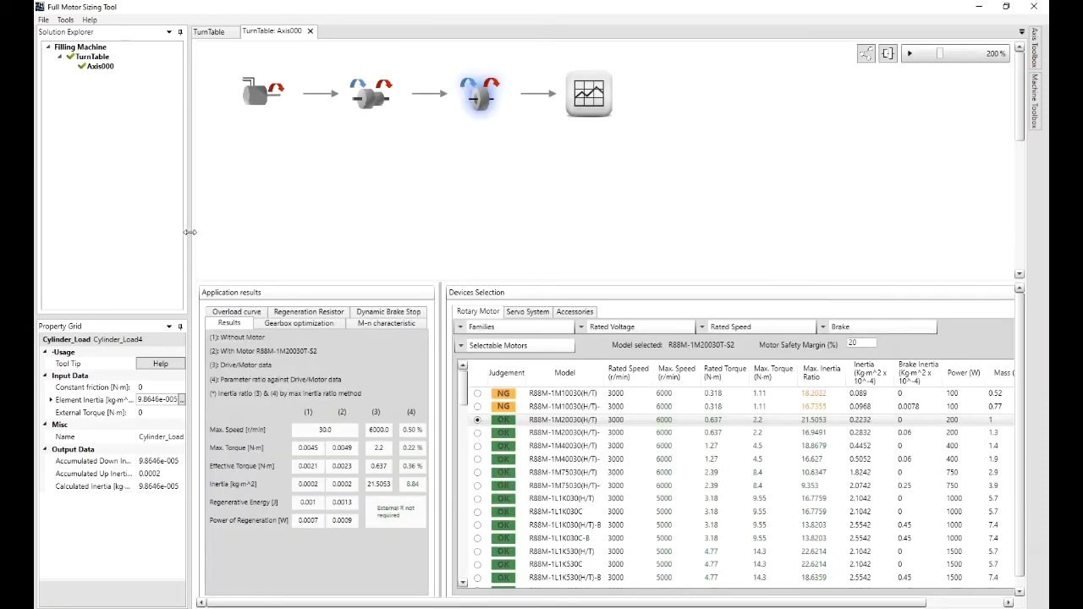
left_click_drag(187, 232, 321, 232)
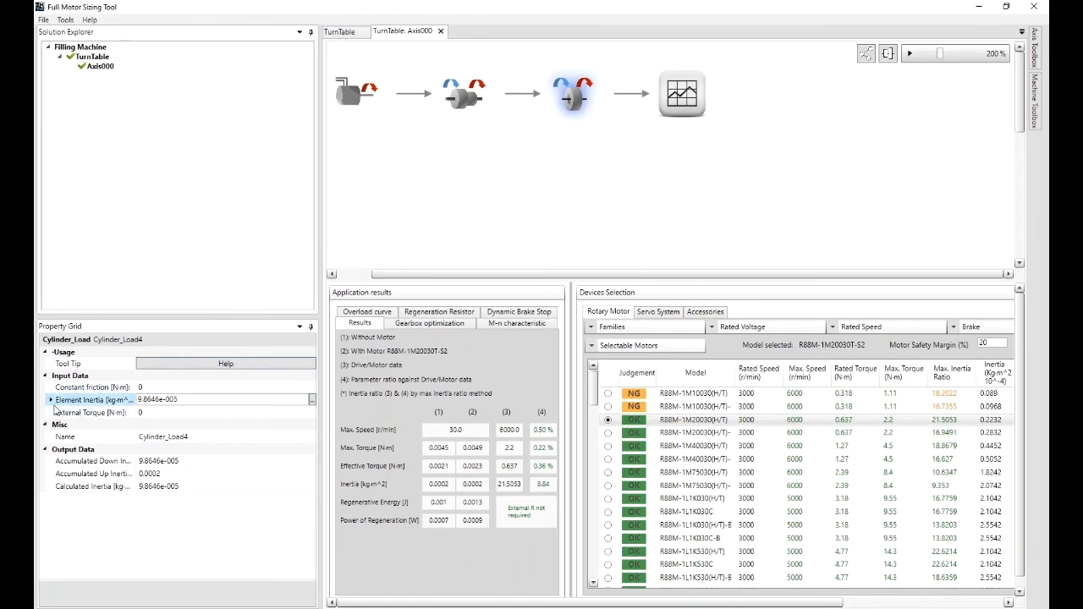
left_click(312, 404)
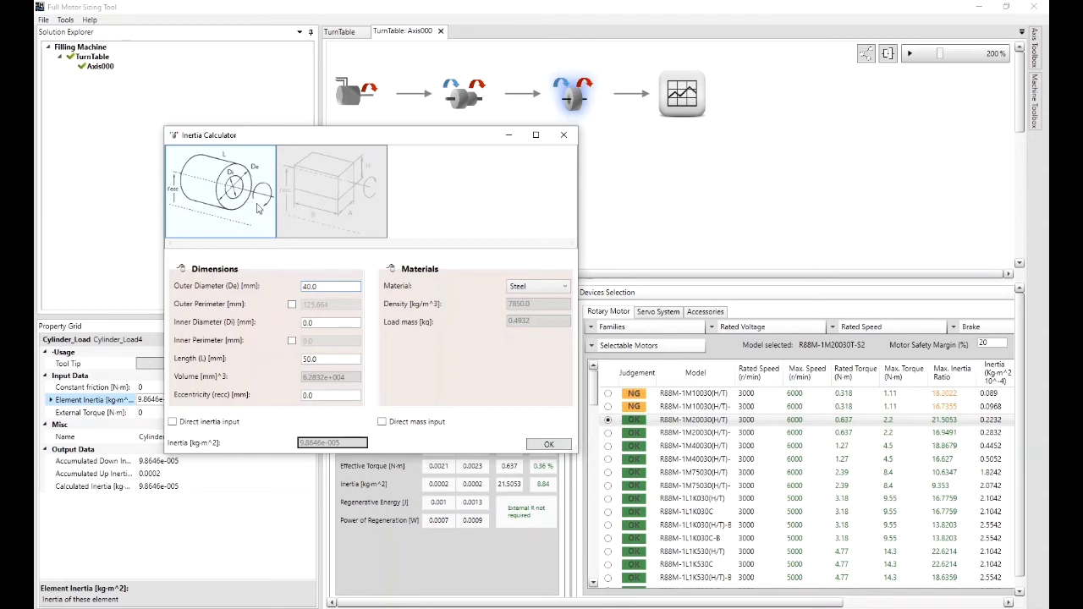
Make the cylinder load Aluminum with 500 mm outer and 30 mm inner diameter, and apply it.
left_click(249, 203)
double_click(306, 287)
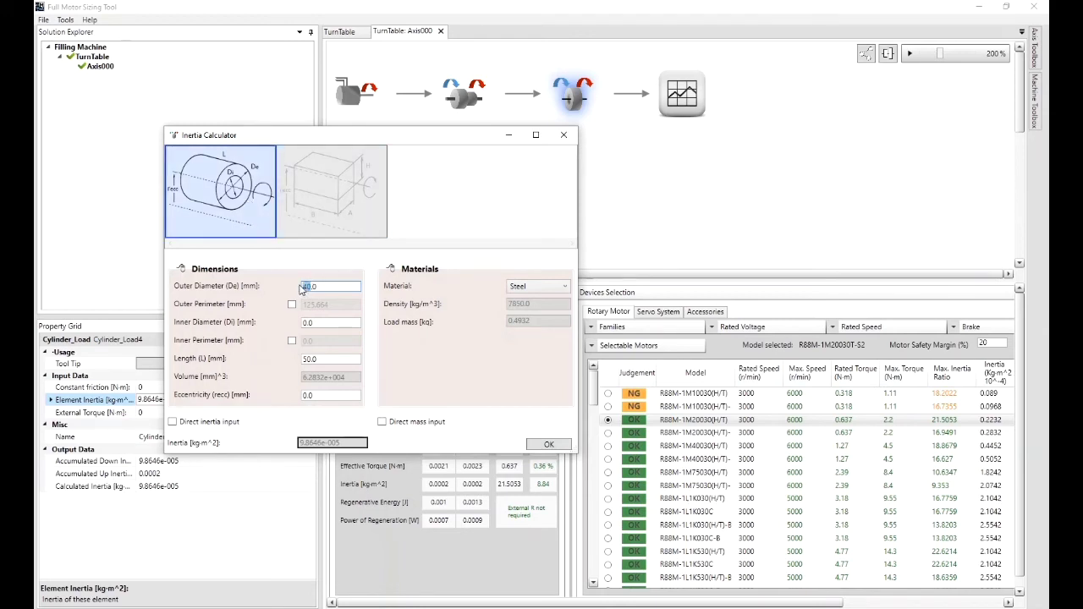
type("500")
left_click(304, 324)
type("3")
left_click(564, 287)
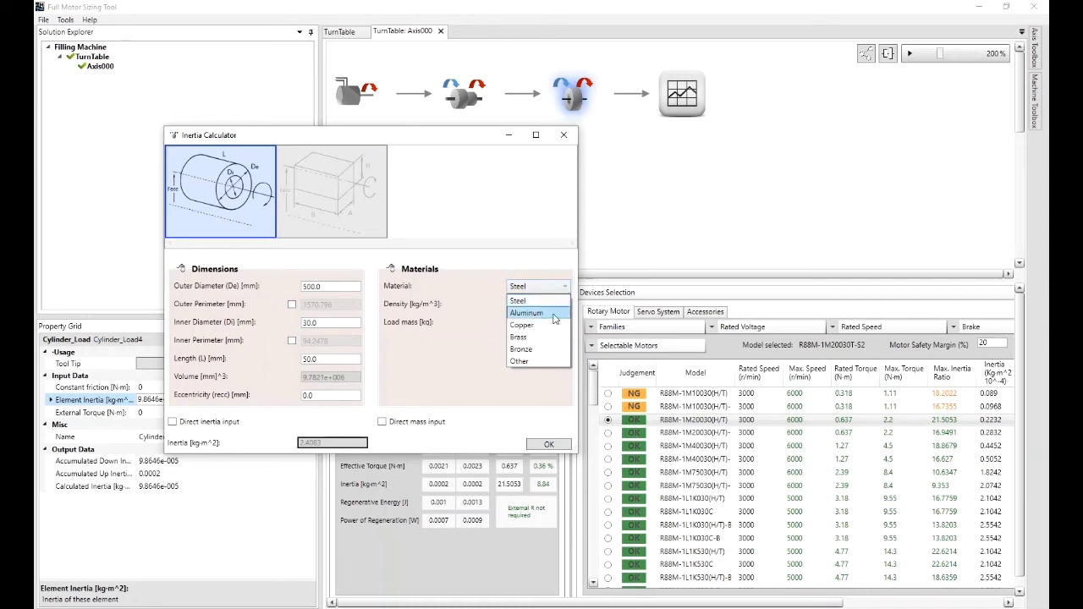
left_click(554, 318)
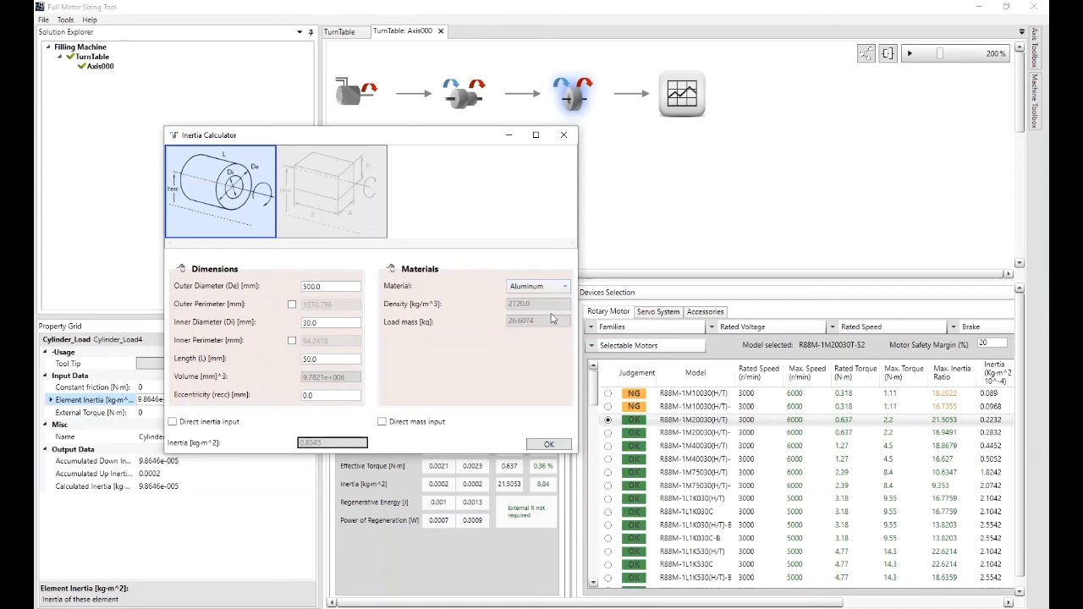
left_click(533, 443)
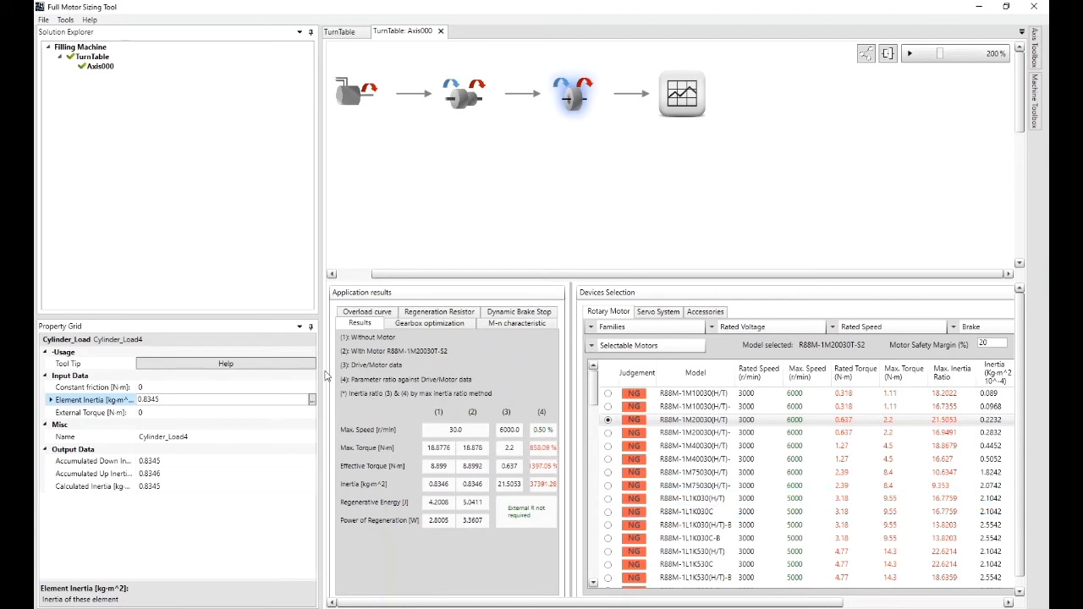
Narrow the left panels and widen the Application results panel.
left_click_drag(320, 369, 271, 370)
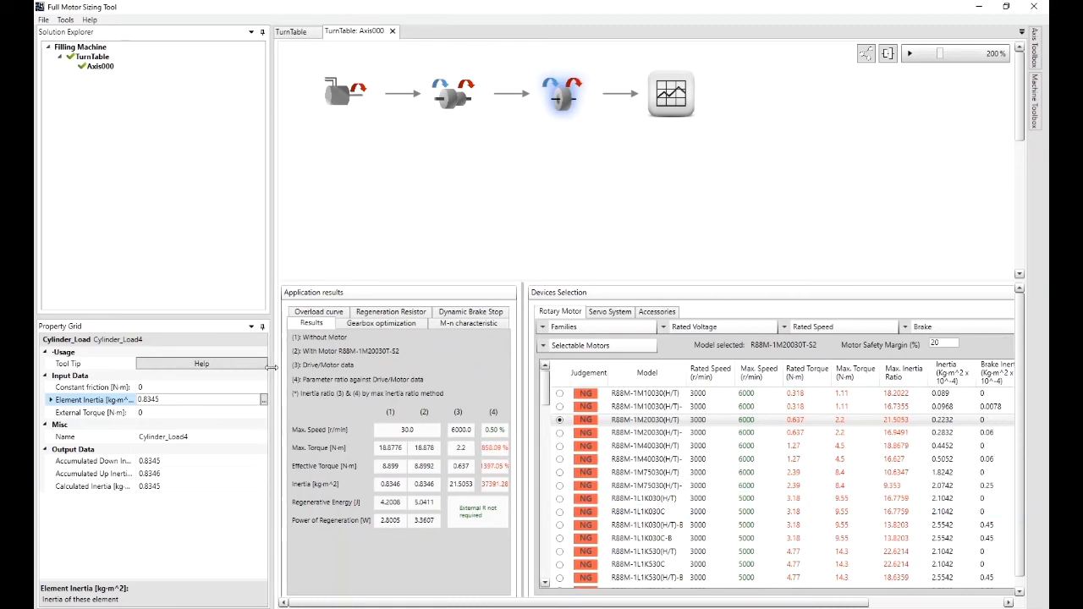
left_click_drag(522, 390, 538, 389)
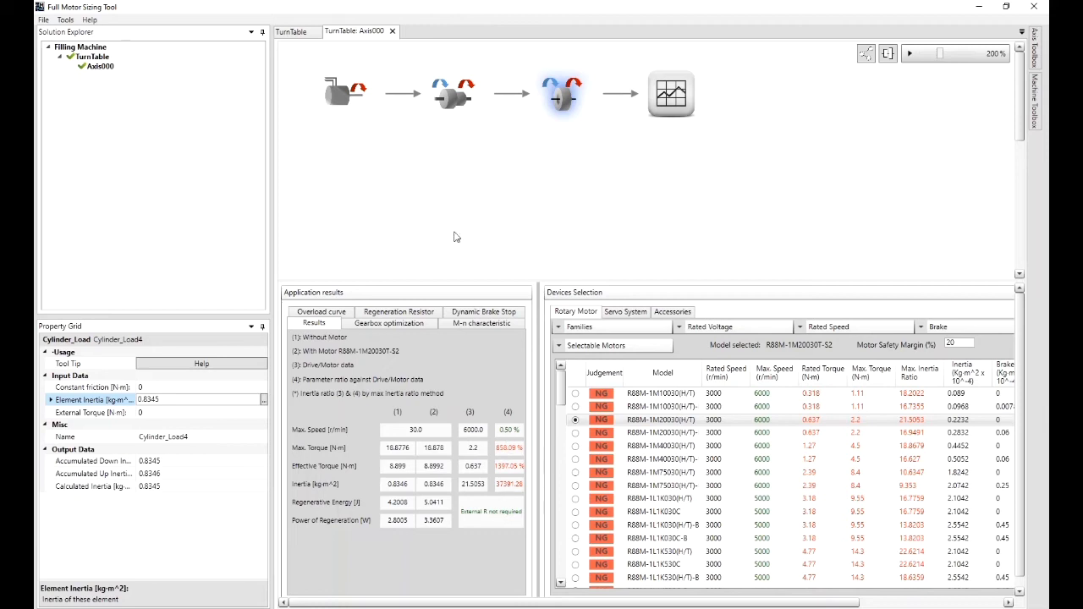
Set the gear reducer's ratio to 1 load revolution per 30 motor revolutions.
left_click(455, 97)
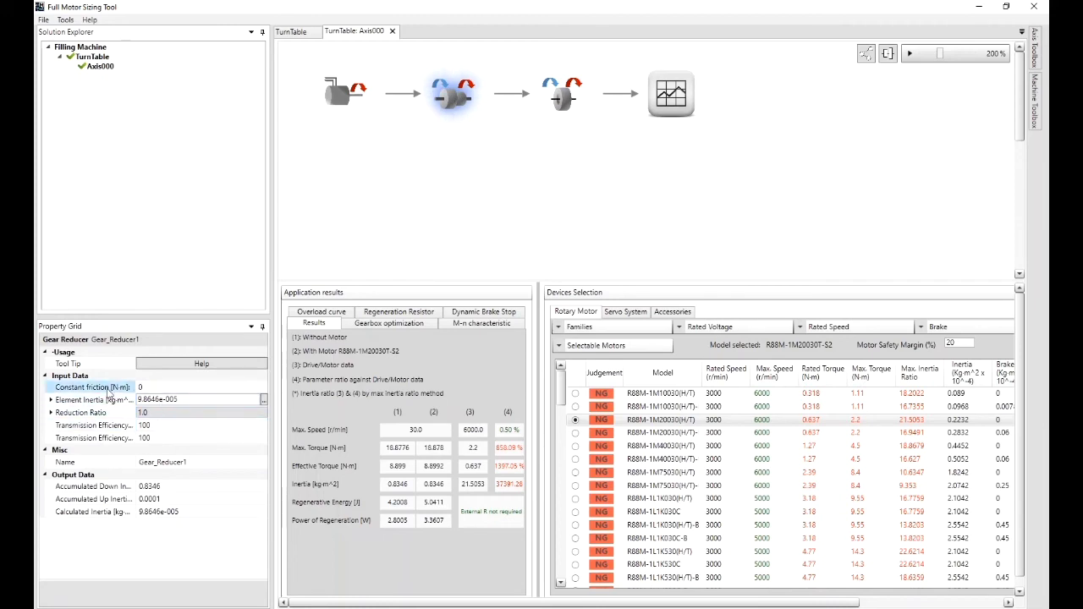
left_click(58, 412)
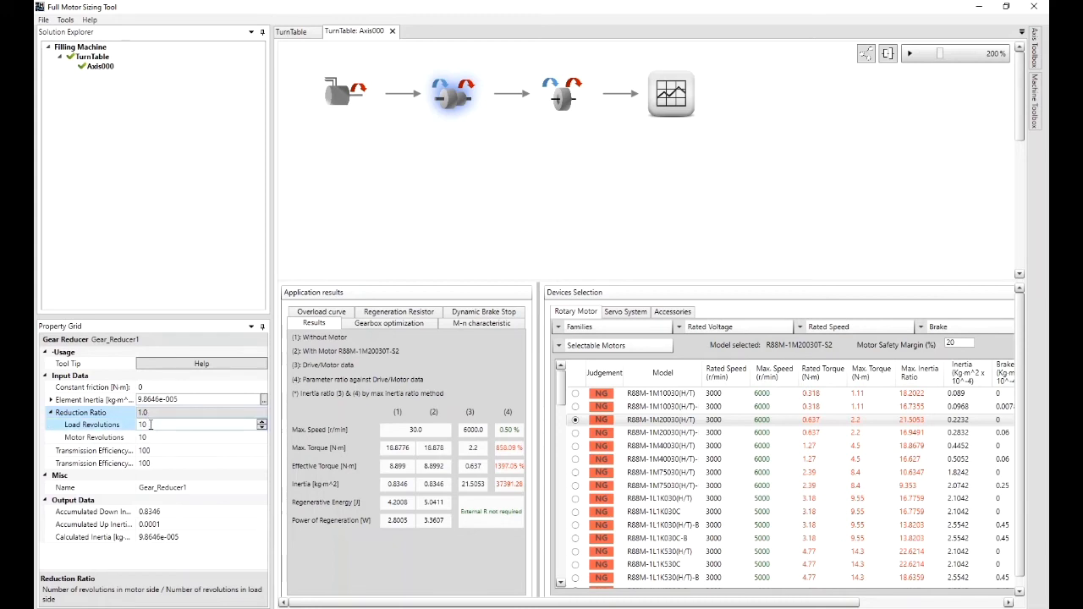
left_click(150, 425)
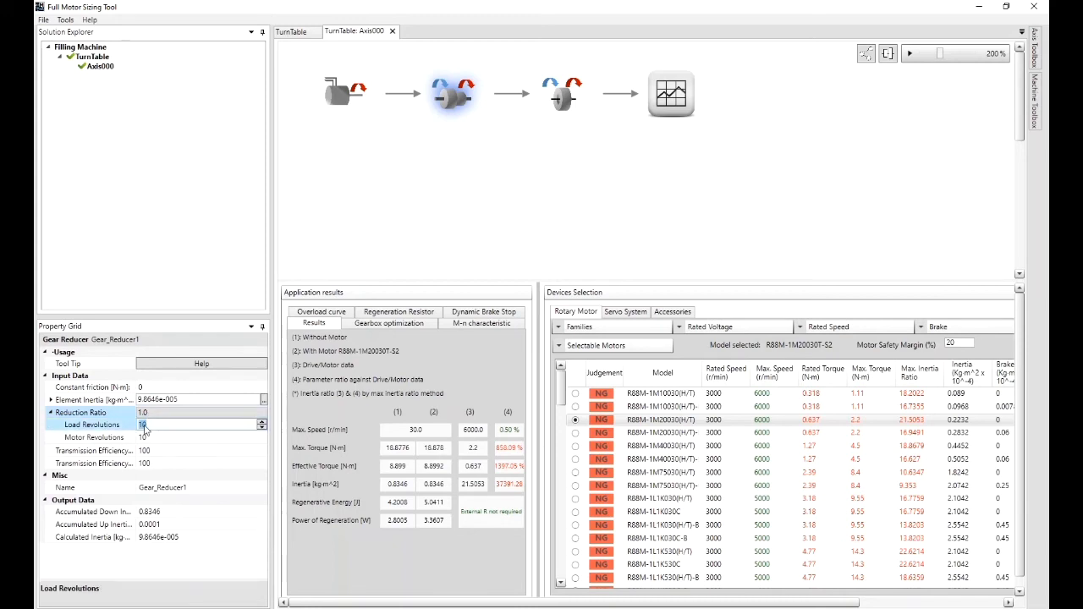
type("1")
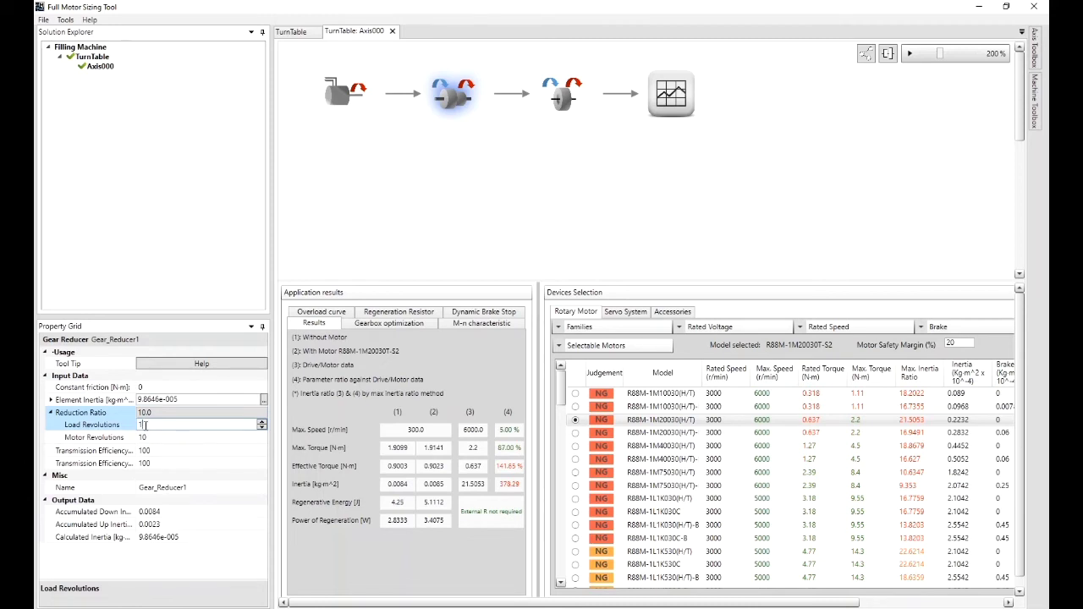
left_click(153, 436)
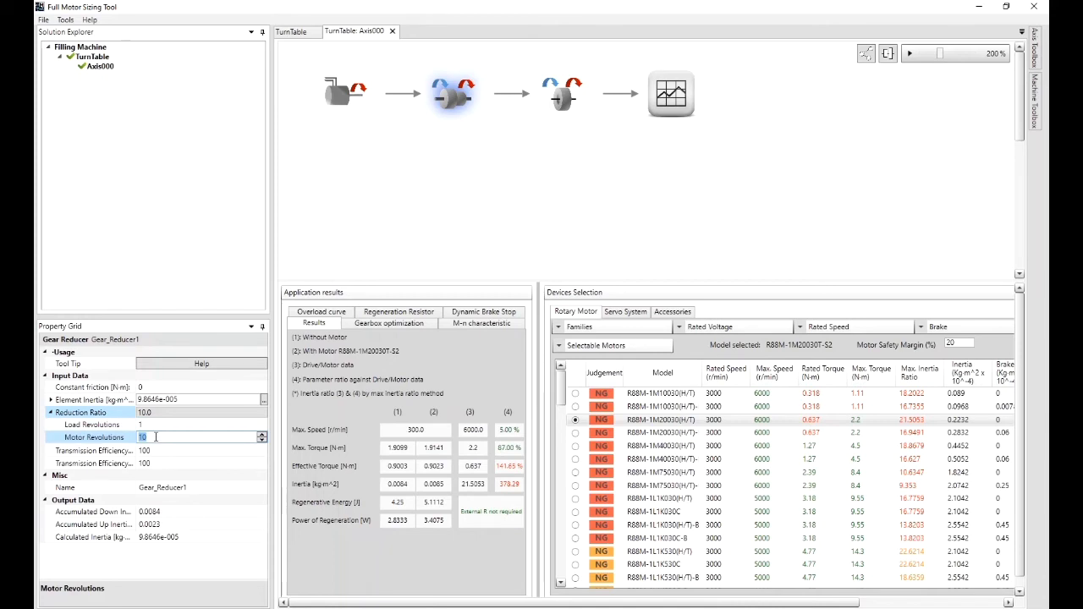
type("30")
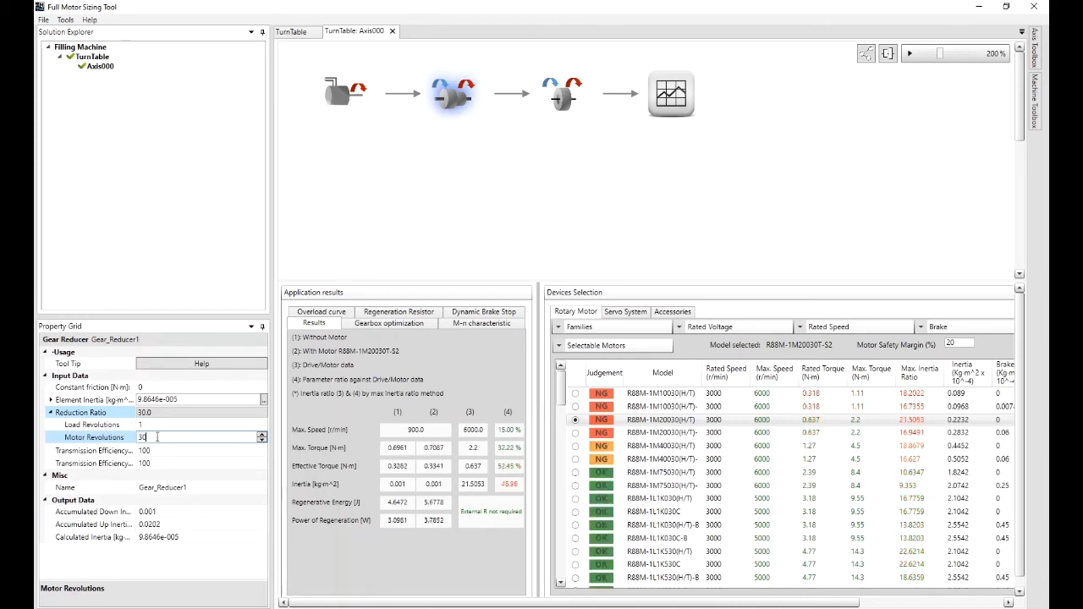
Select the R88M-1M75030(H/T) motor and display its M-n torque-speed chart.
left_click(575, 478)
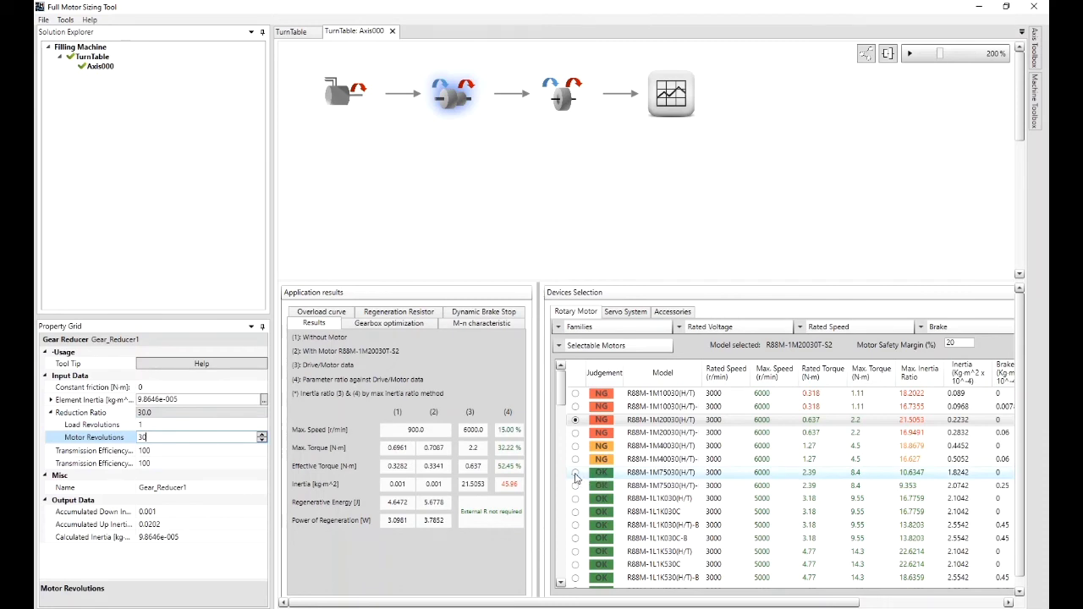
left_click(575, 472)
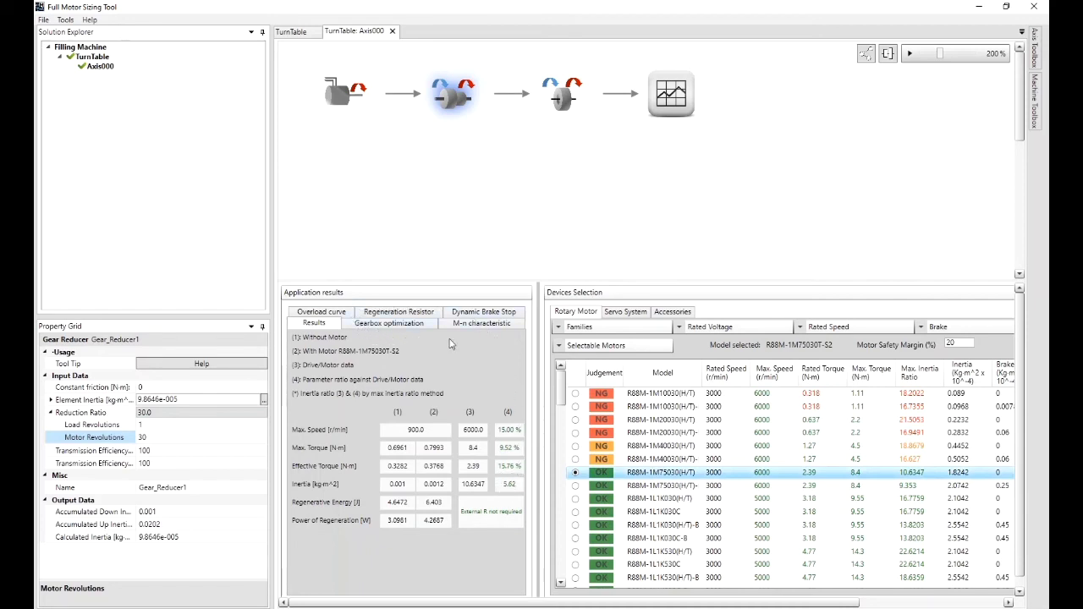
left_click(499, 327)
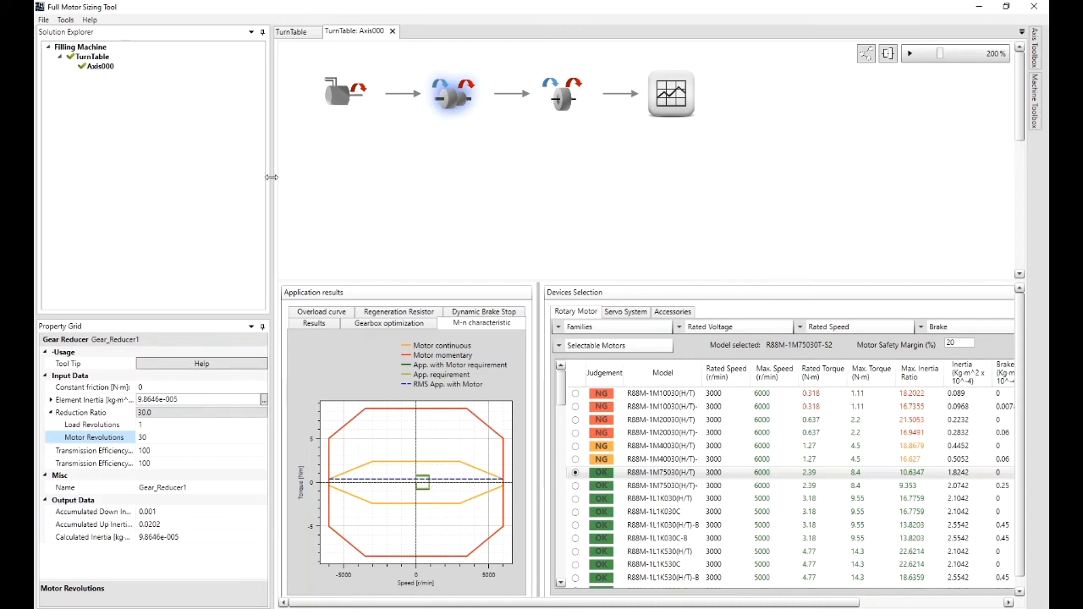
Drag the Solution Explorer splitter left to enlarge the results area, then open the File menu.
left_click_drag(267, 183, 218, 181)
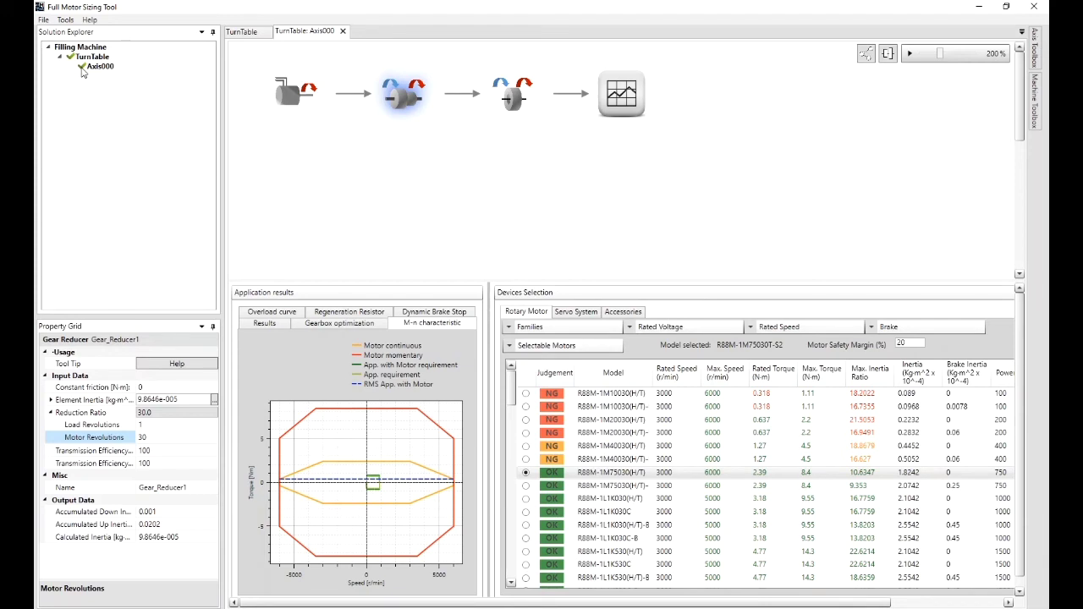
left_click(42, 20)
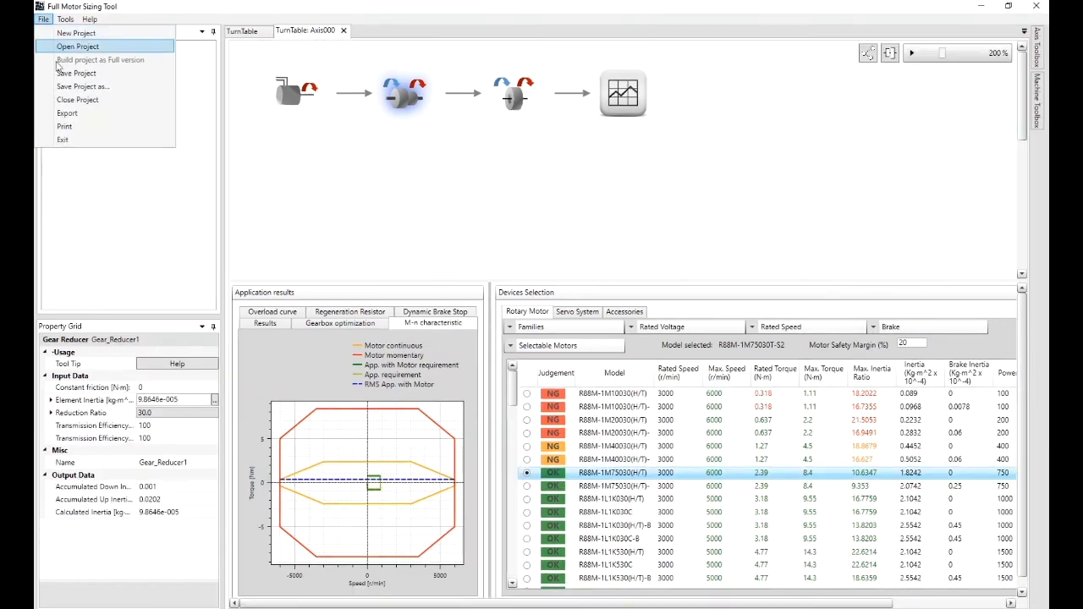
Export the results as Documents\MotorSizingTool\SS_IF_Information0.xml, overwriting the existing file.
left_click(67, 113)
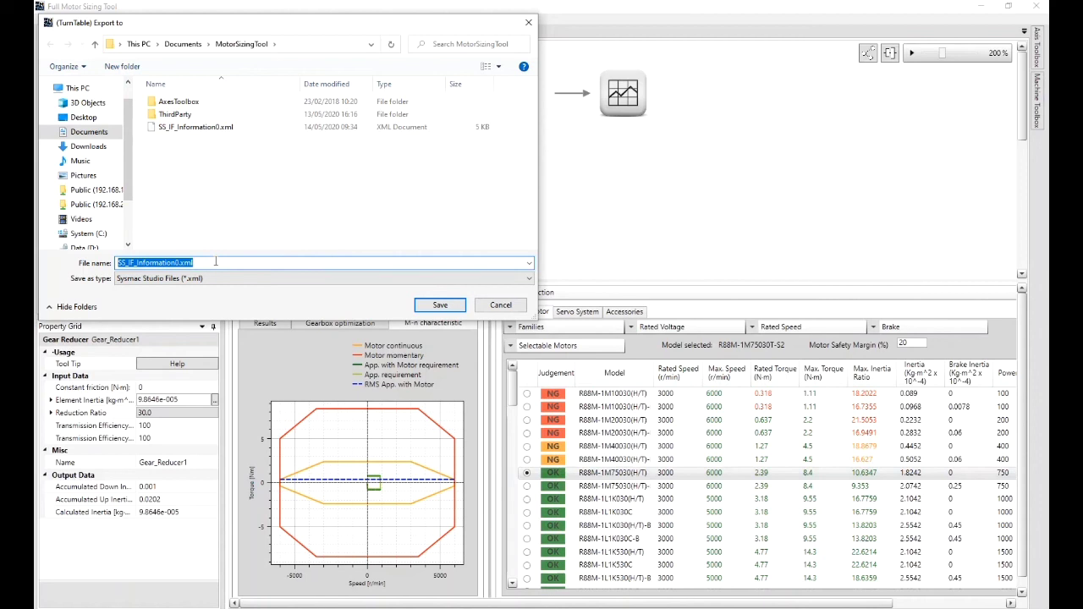
left_click(439, 308)
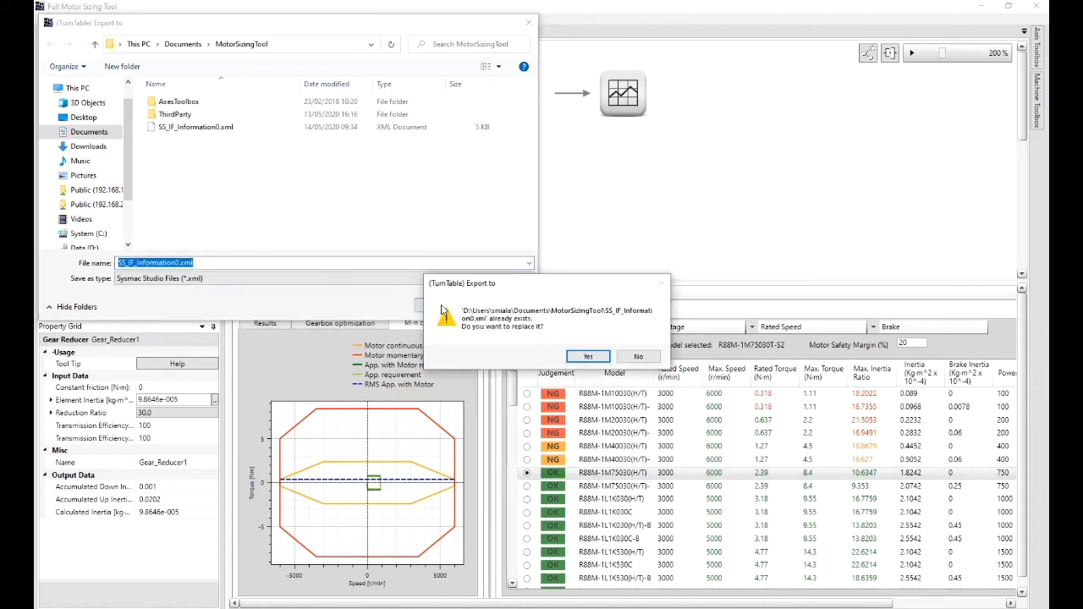
left_click(594, 358)
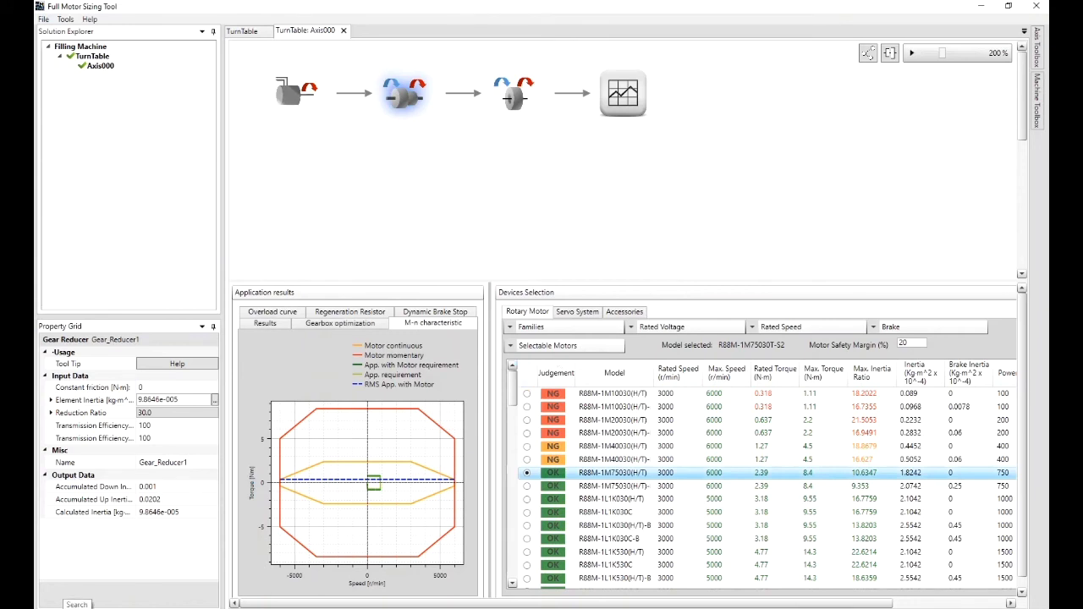
Launch Sysmac Studio and create a new NJ501-1500 version 1.41 standard project.
left_click(108, 600)
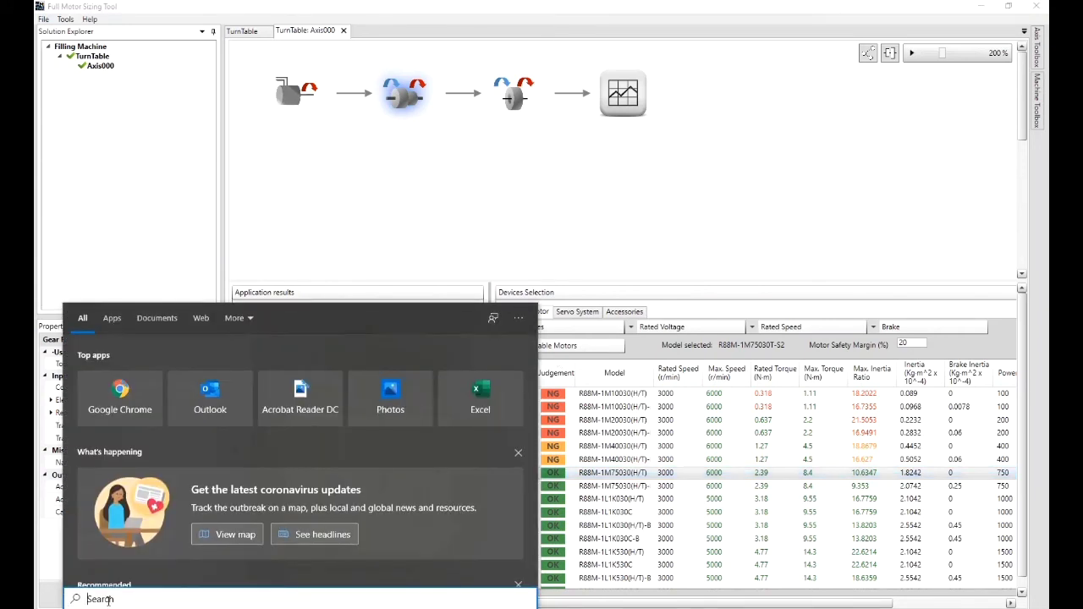
type("sy")
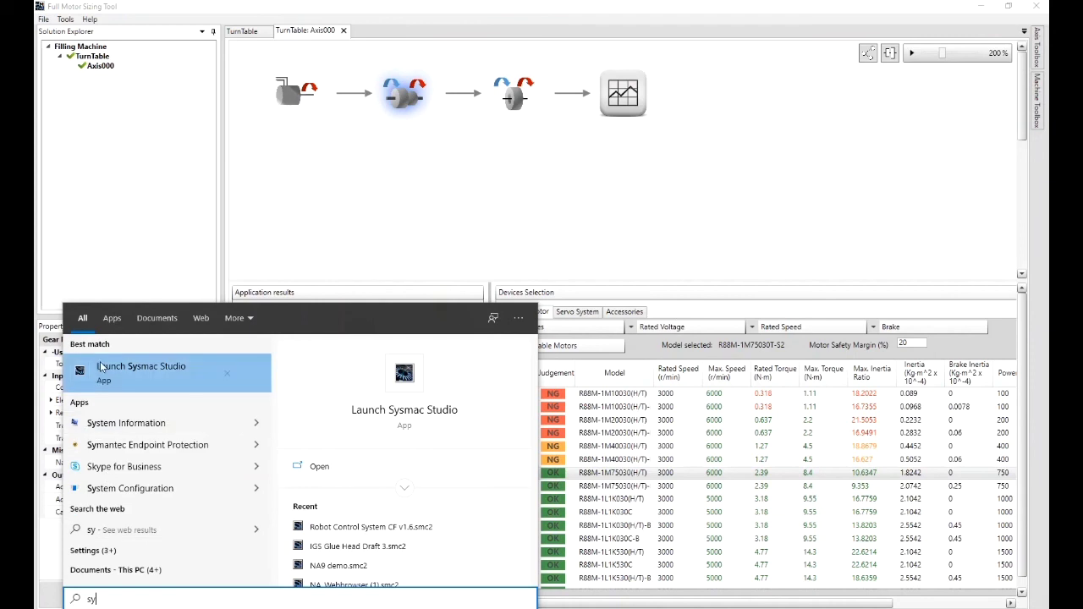
left_click(133, 372)
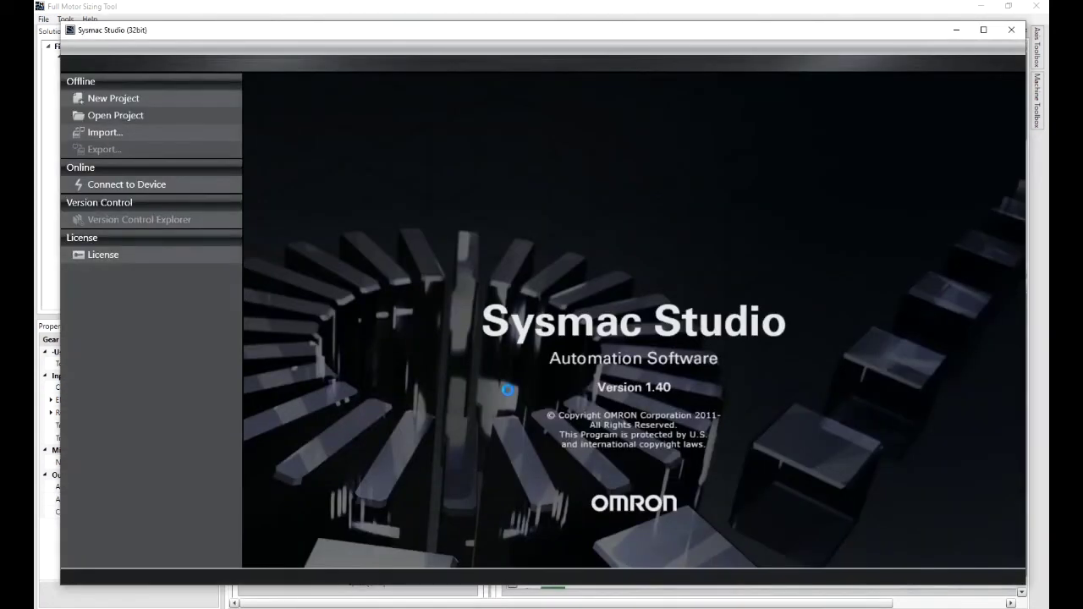
left_click(146, 98)
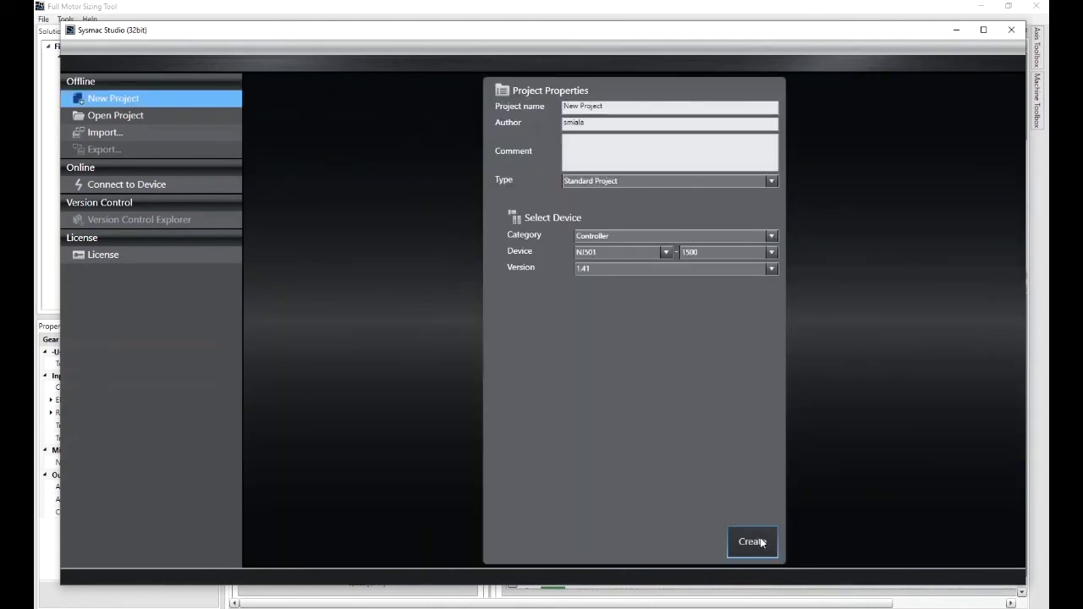
left_click(752, 541)
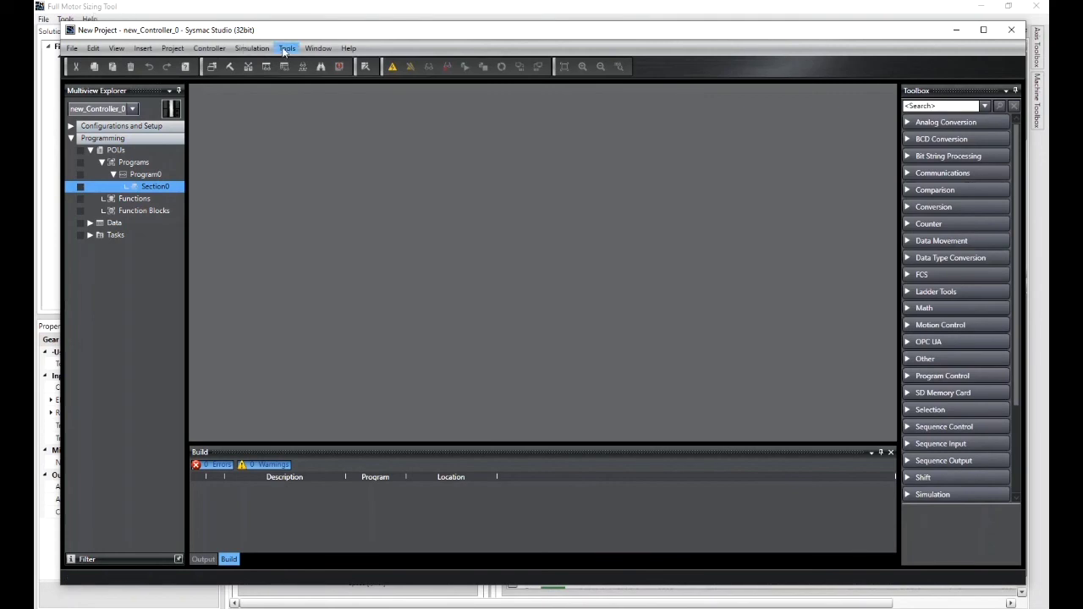
Import MotorSizingTool\SS_IF_Information0.xml, adding drive E_Axis000 and axis Axis000 to the project.
left_click(286, 49)
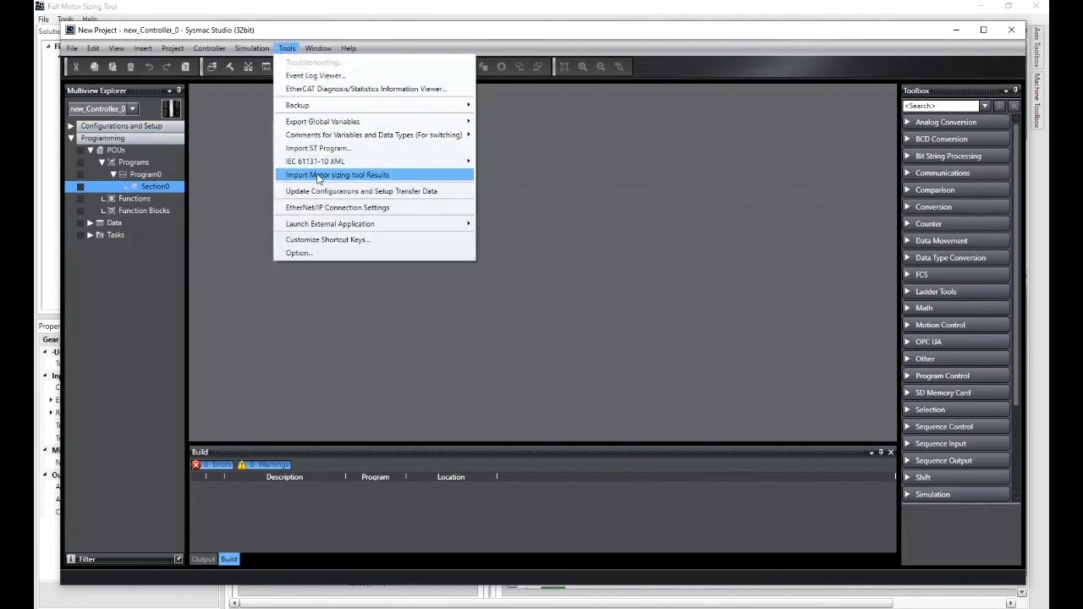
left_click(319, 175)
left_click(523, 338)
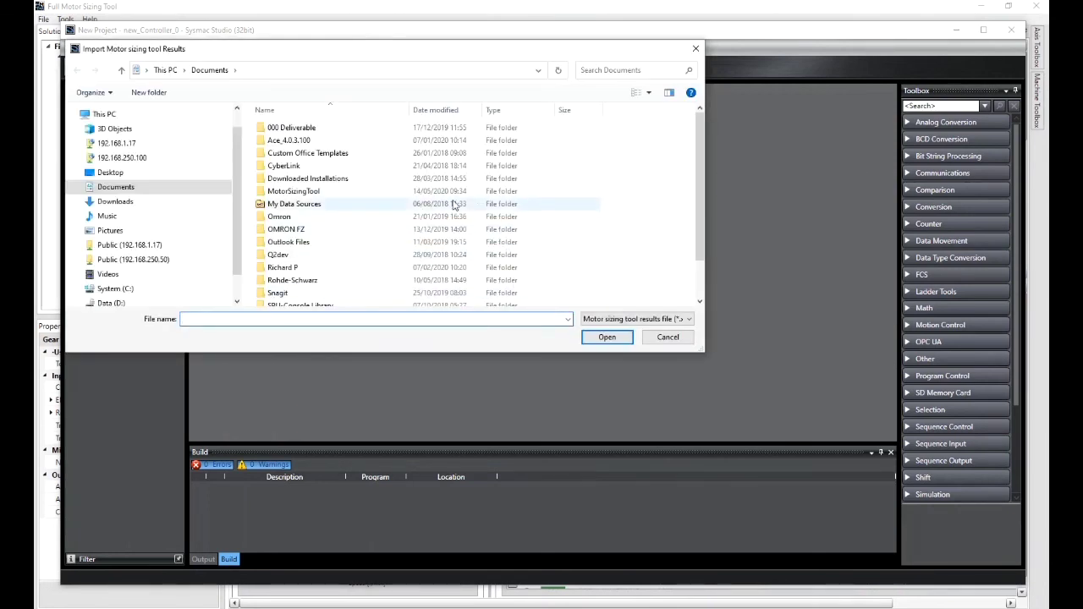
left_click(321, 193)
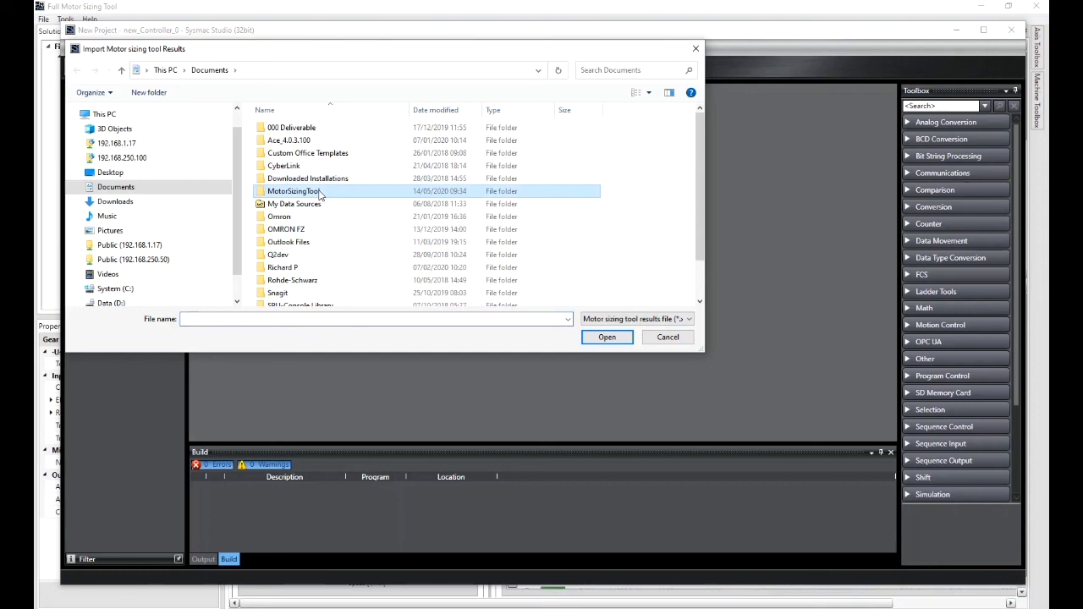
double_click(320, 193)
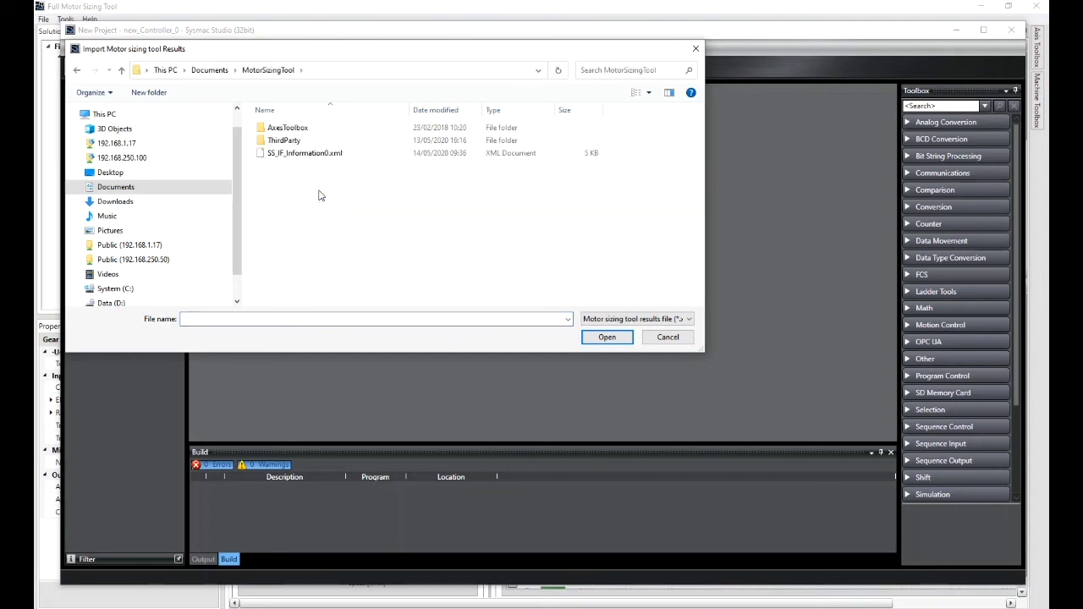
left_click(282, 157)
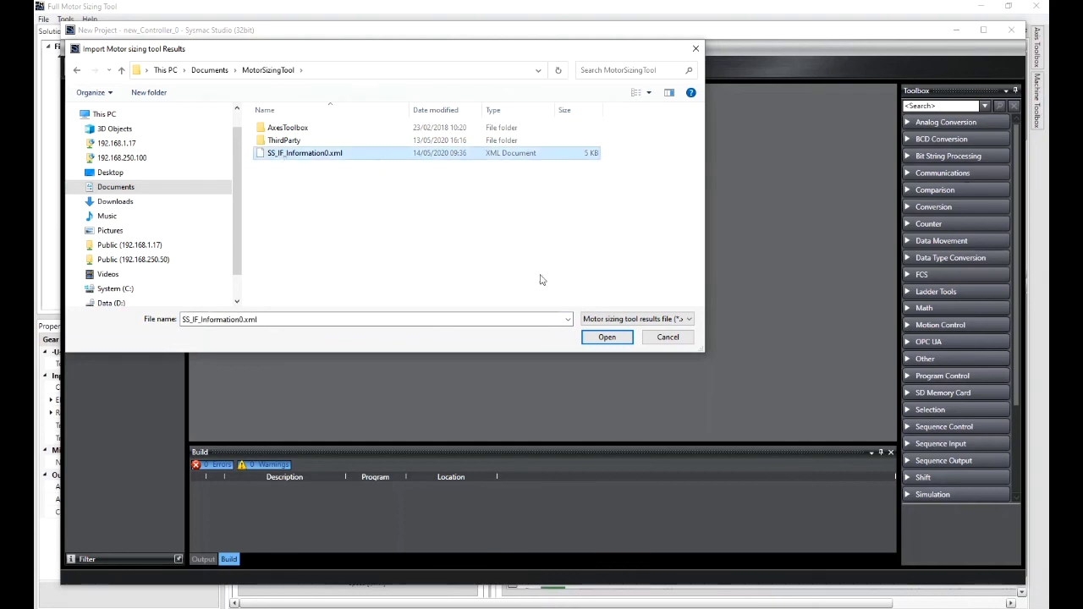
left_click(606, 337)
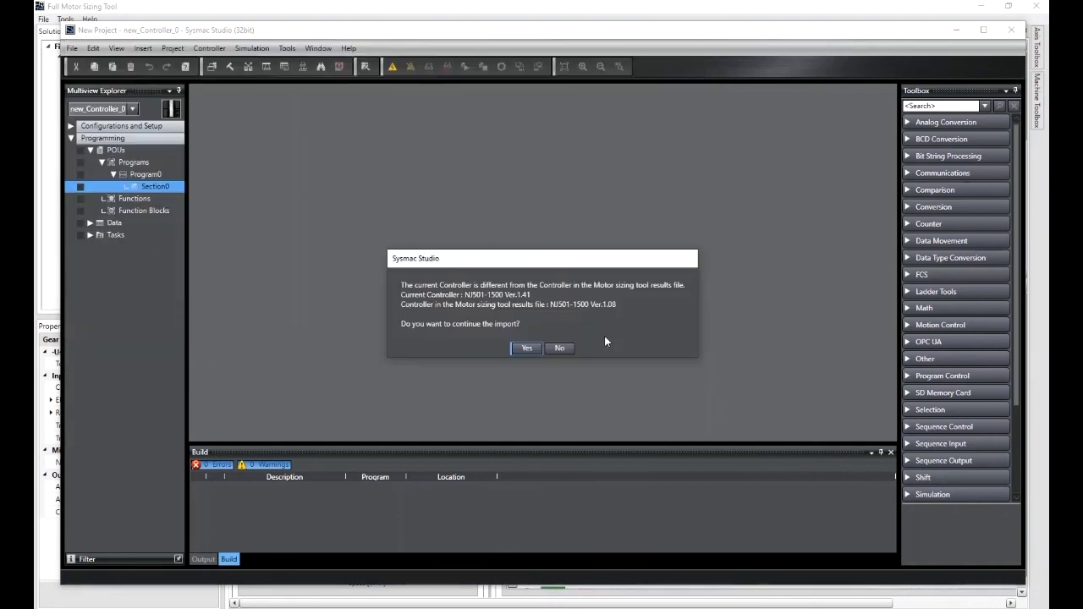
left_click(525, 349)
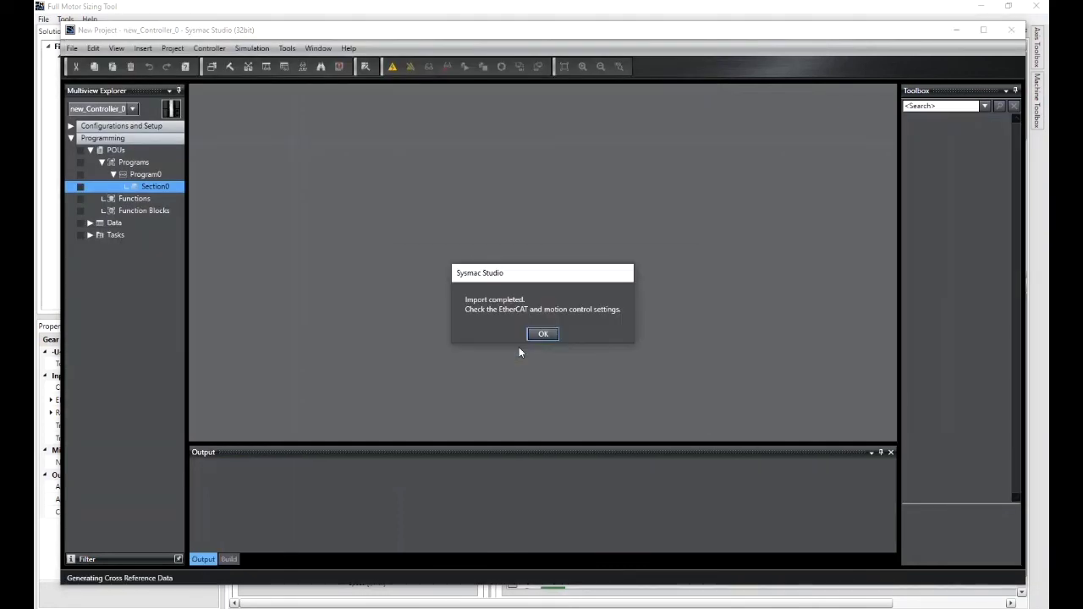
left_click(540, 335)
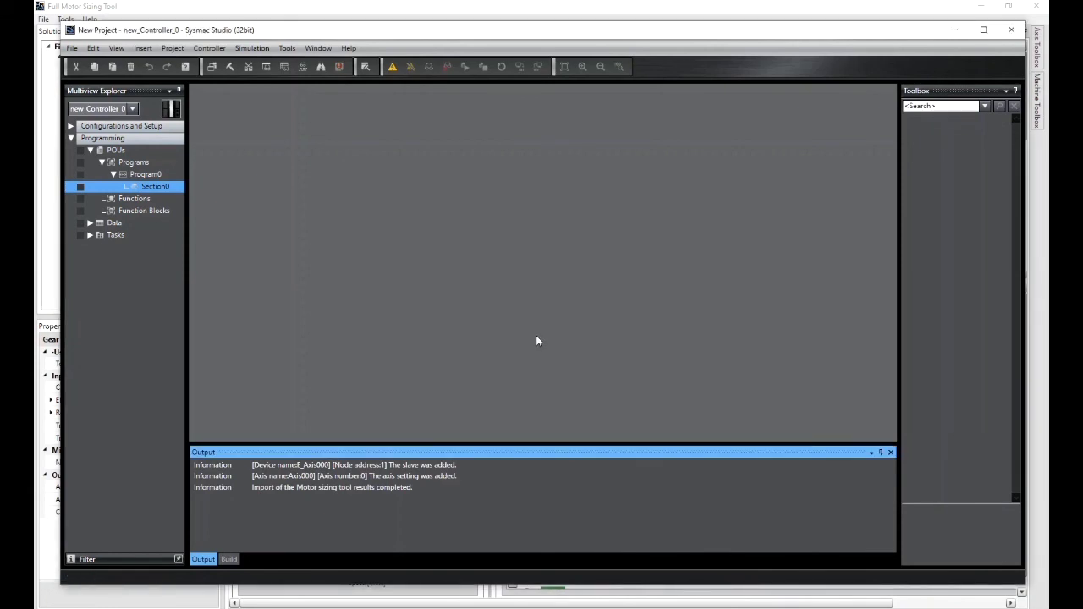
left_click(72, 126)
Open Axis000 under Motion Control Setup and review its unit conversion and operation settings (198 degree/s, 1188 degree/s²).
double_click(126, 139)
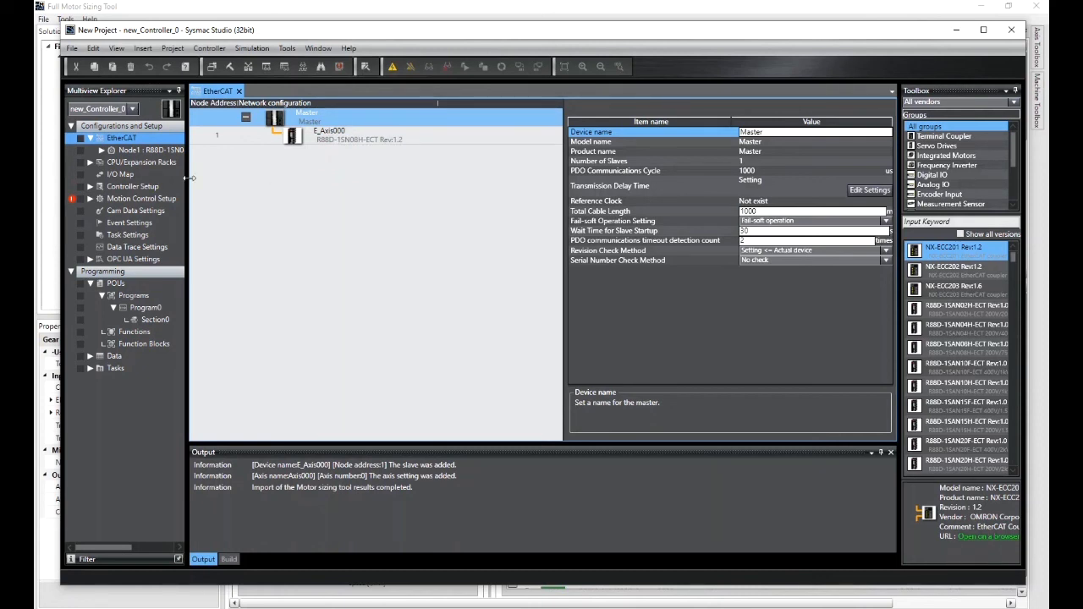
left_click(91, 201)
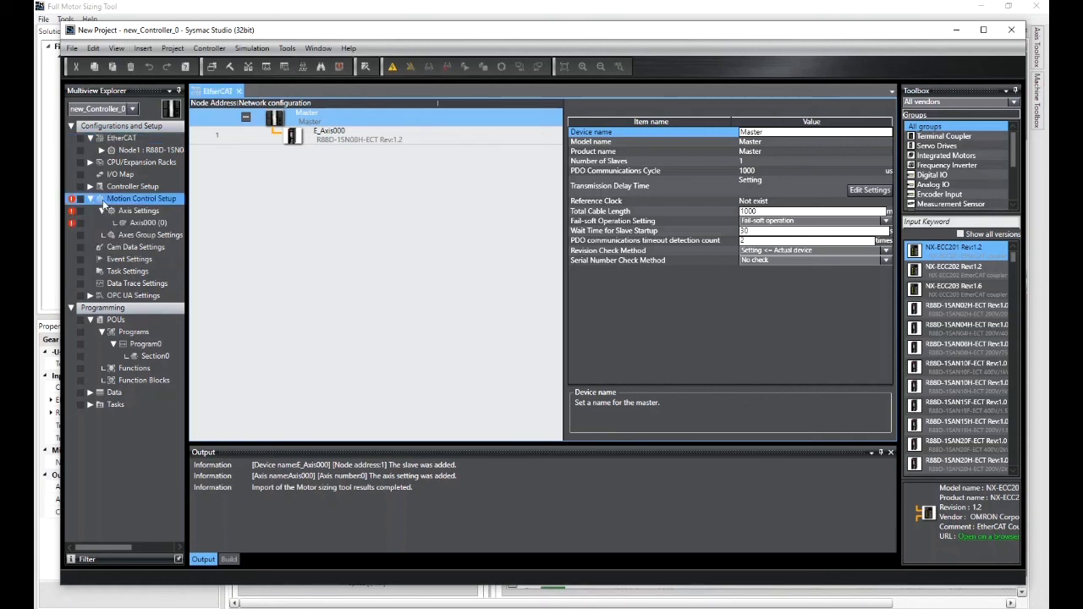
double_click(146, 223)
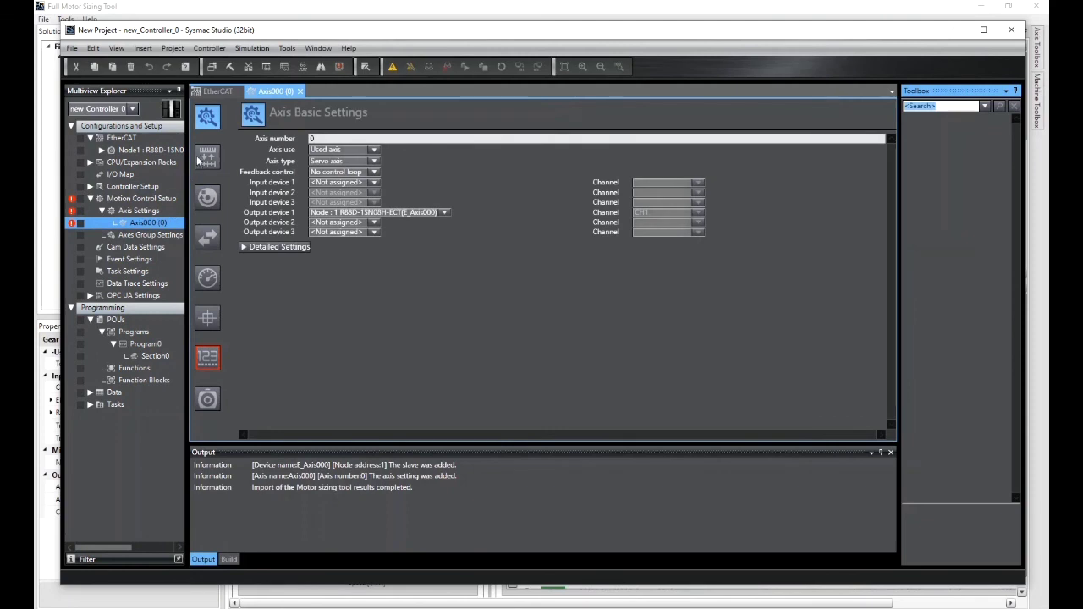
left_click(208, 156)
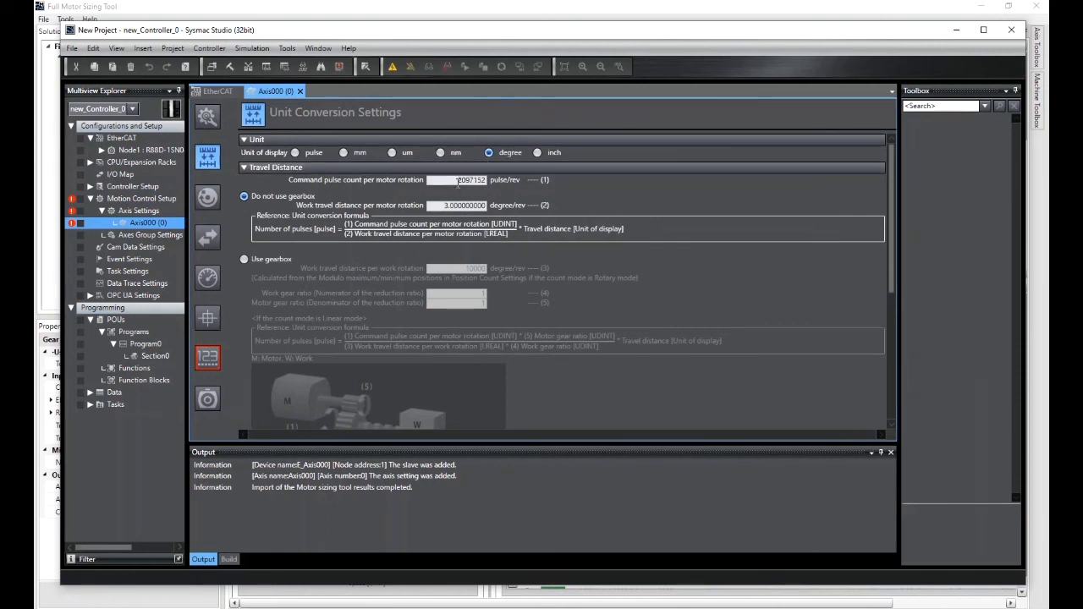
left_click(205, 201)
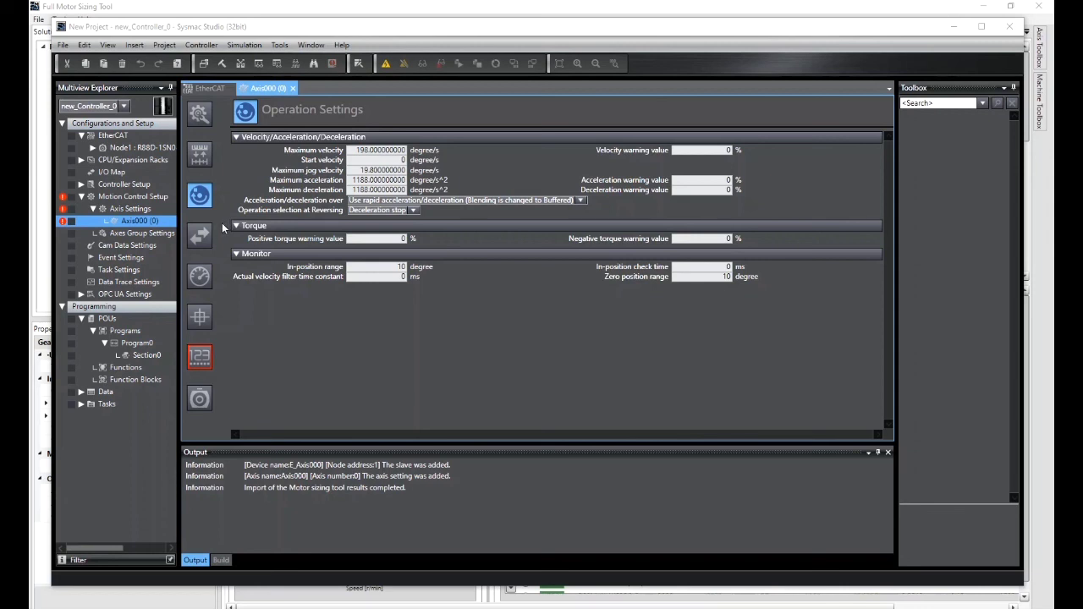
Close Sysmac Studio, discarding the new project without saving.
left_click(1003, 29)
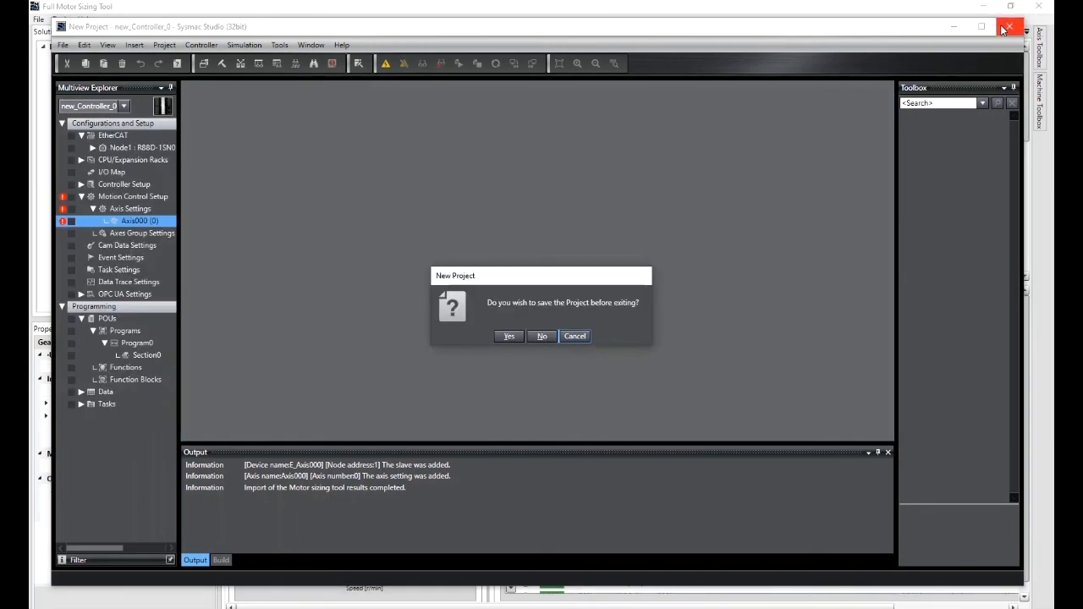
left_click(542, 335)
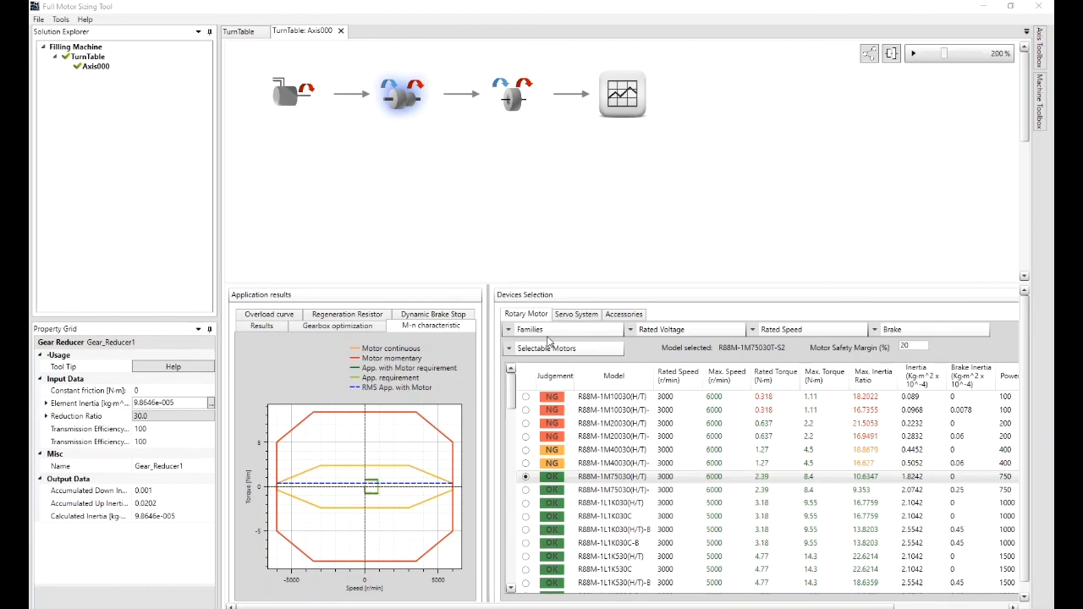